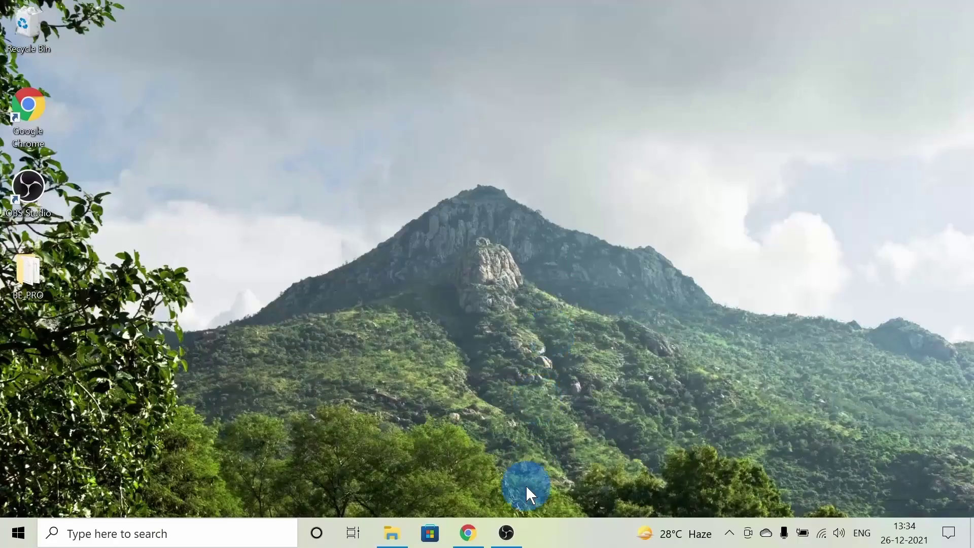
# Search Google for 'modelsim download' in a new Chrome tab.
pyautogui.click(468, 533)
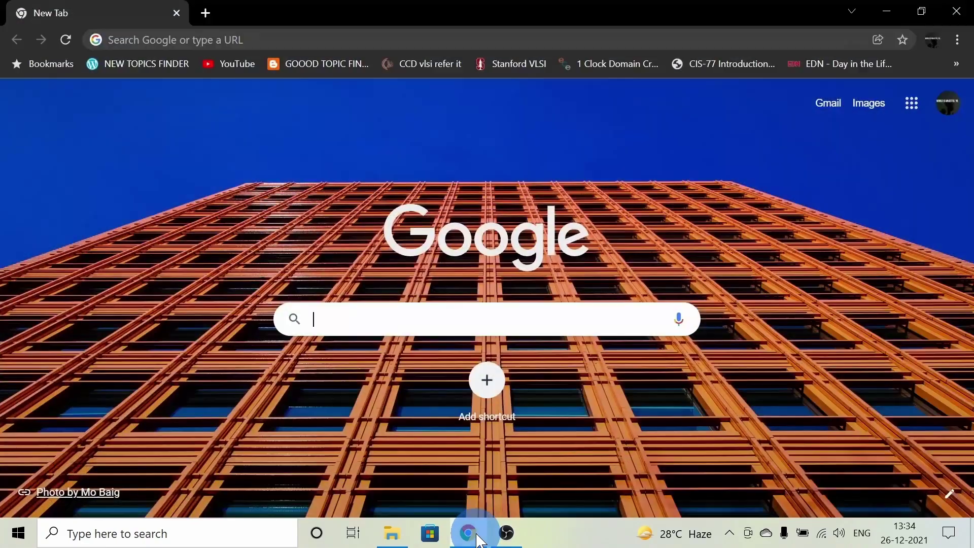
pyautogui.click(482, 317)
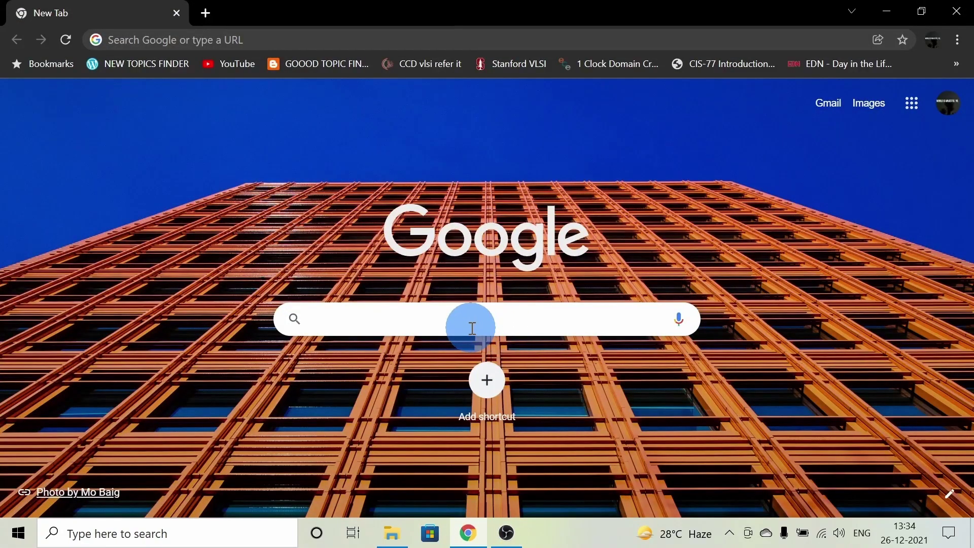
pyautogui.write('modelsim ')
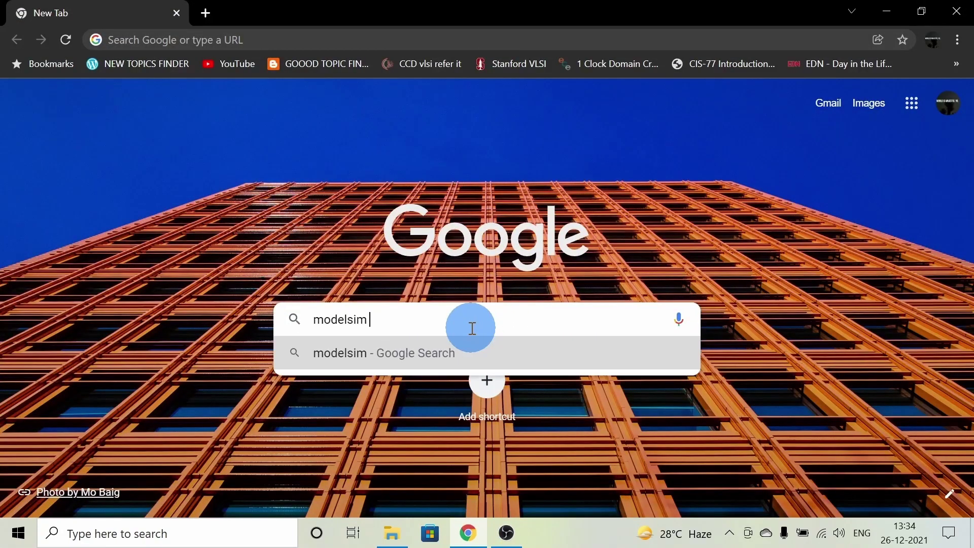
pyautogui.write('downloa')
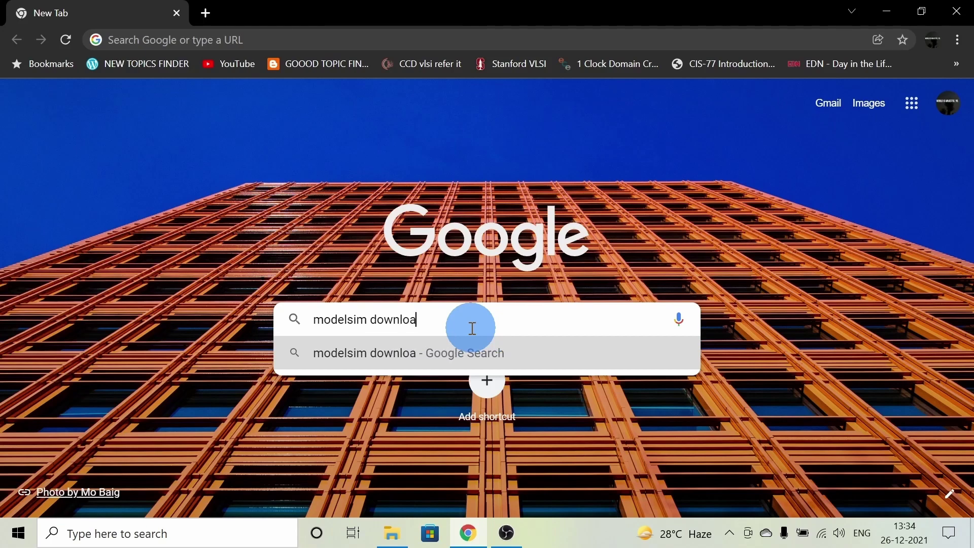
pyautogui.write('d')
pyautogui.press('Return')
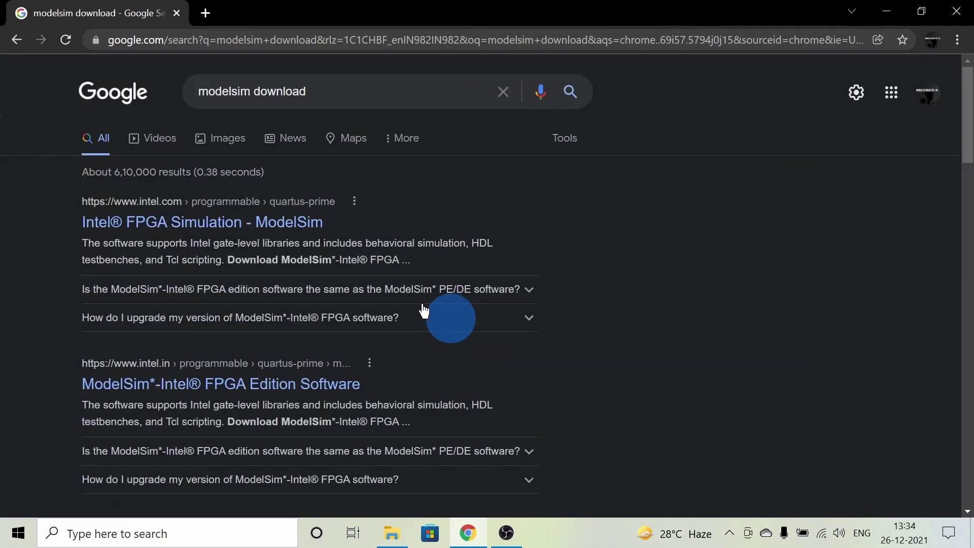
# Open Intel's ModelSim page and follow its Download ModelSim-Intel FPGA edition link.
pyautogui.click(245, 232)
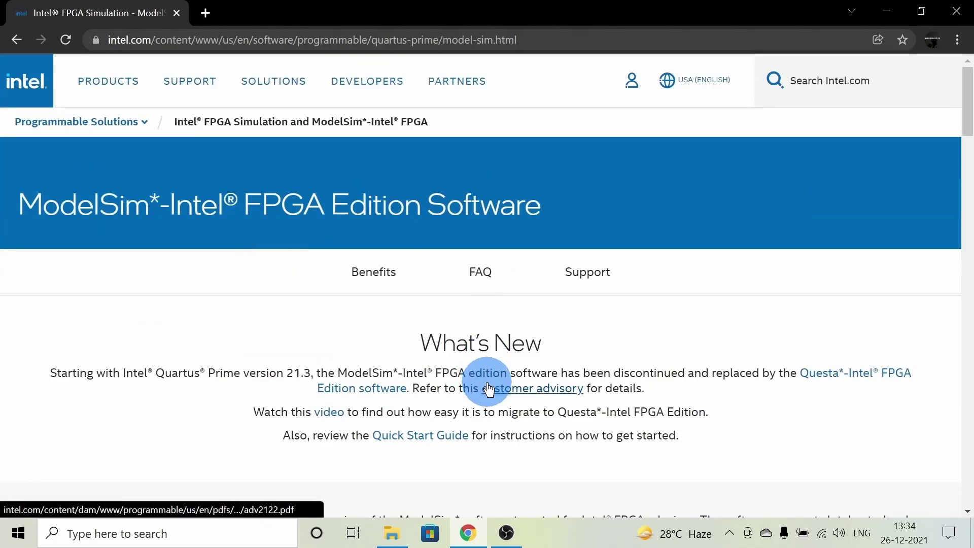
pyautogui.scroll(-6, 498, 238)
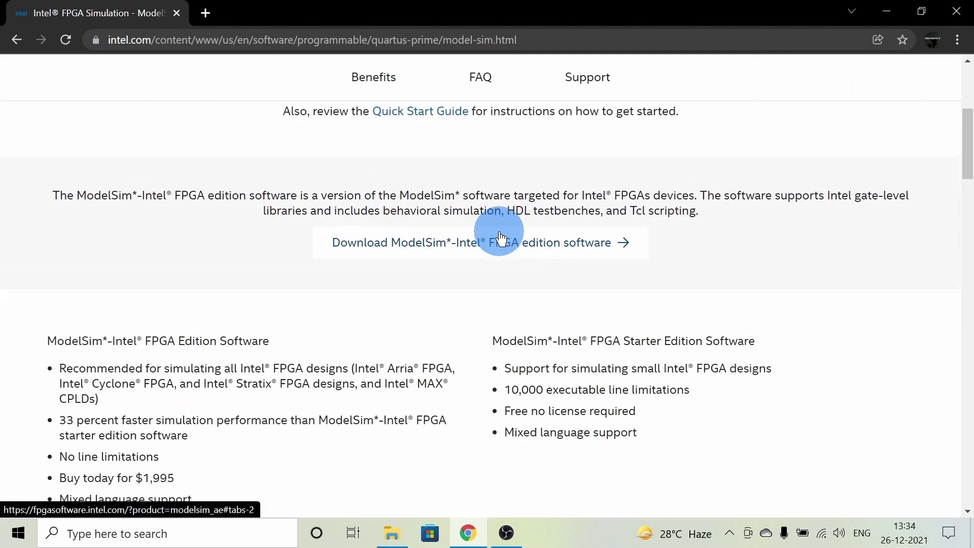
pyautogui.click(499, 237)
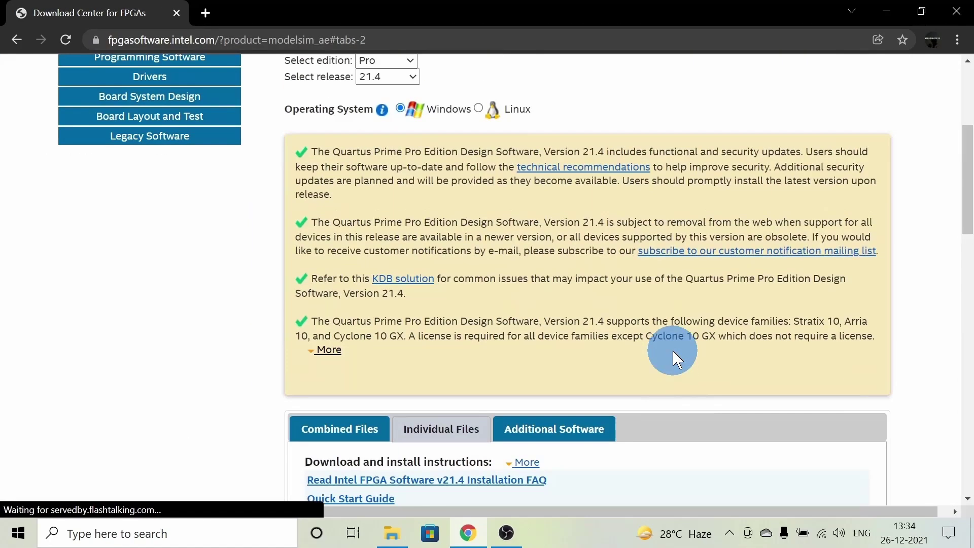
# Set the download page to Lite edition, release 20.1.1, and scroll down to the file list.
pyautogui.click(385, 300)
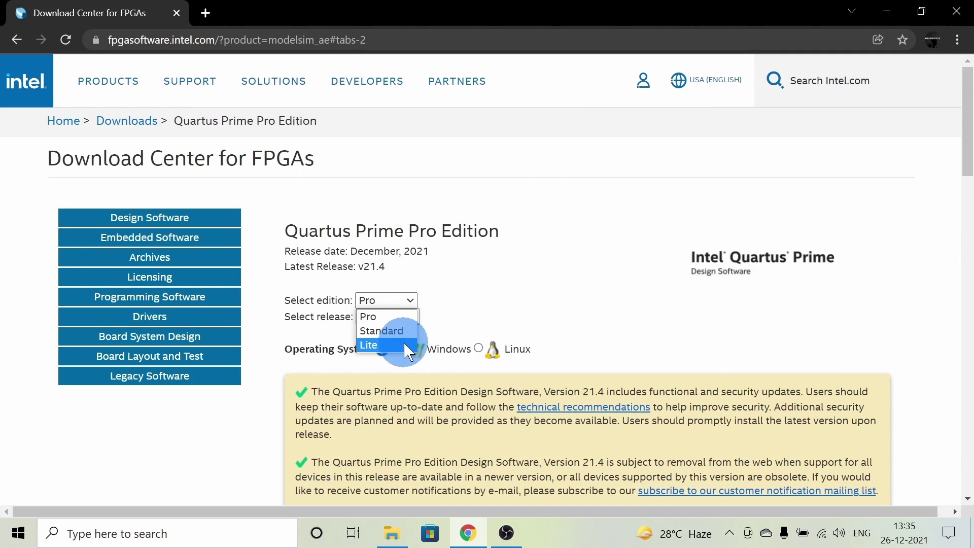
pyautogui.click(399, 345)
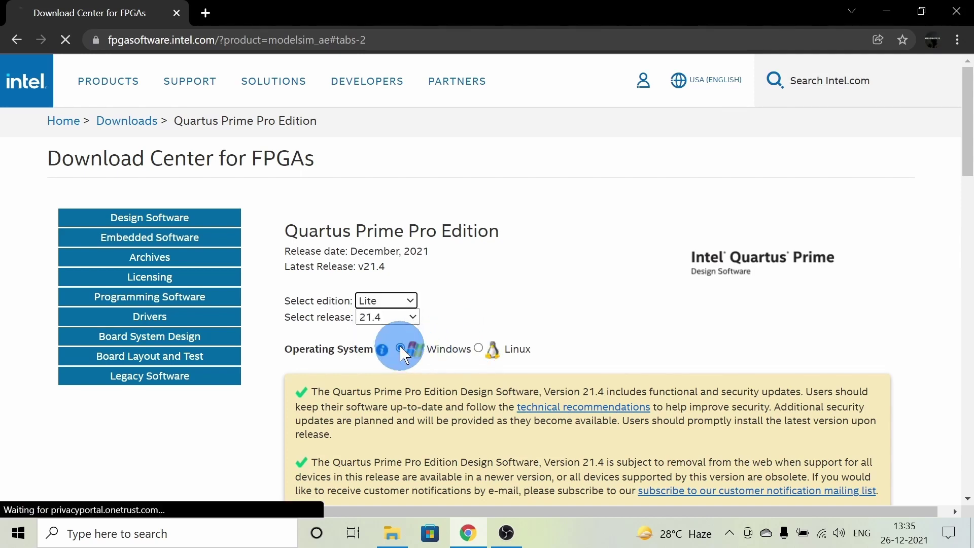
pyautogui.click(399, 317)
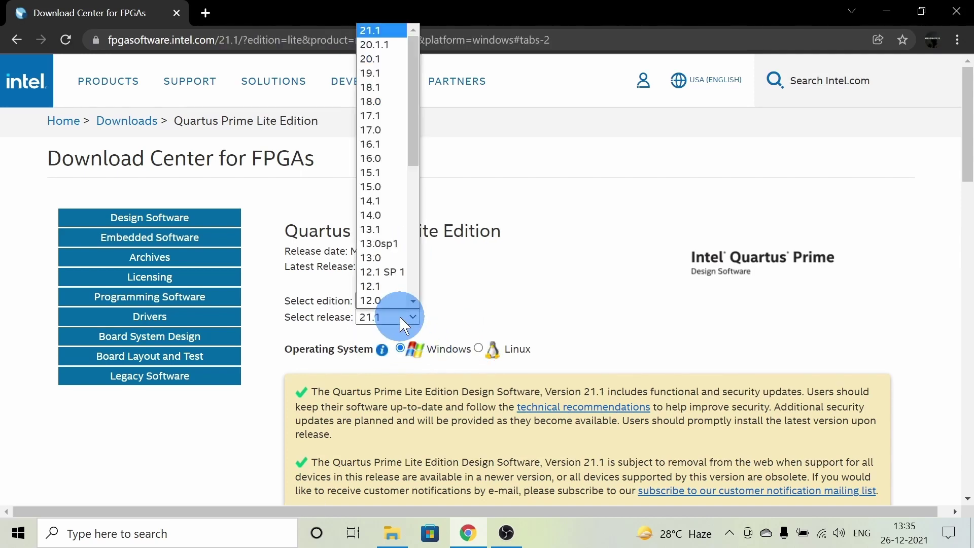
pyautogui.click(390, 46)
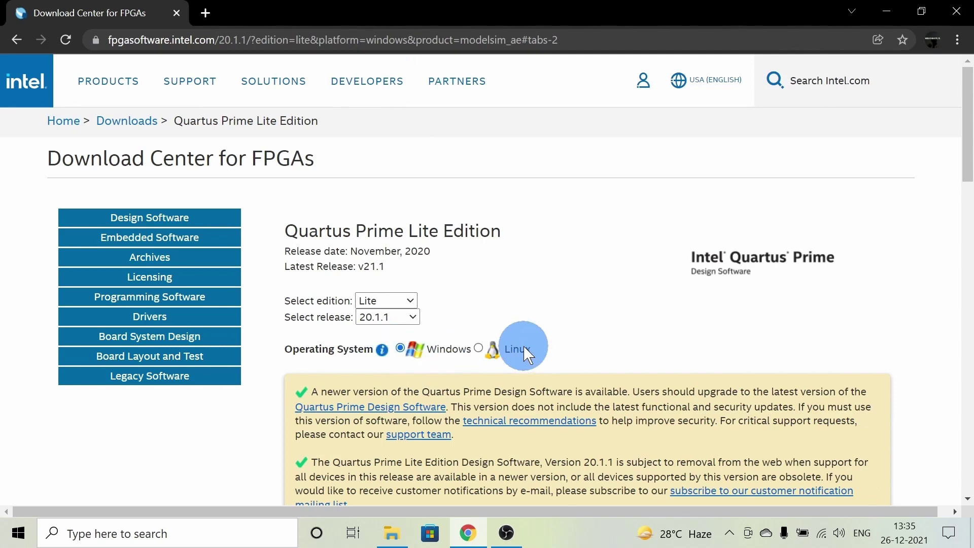
pyautogui.scroll(-6, 558, 294)
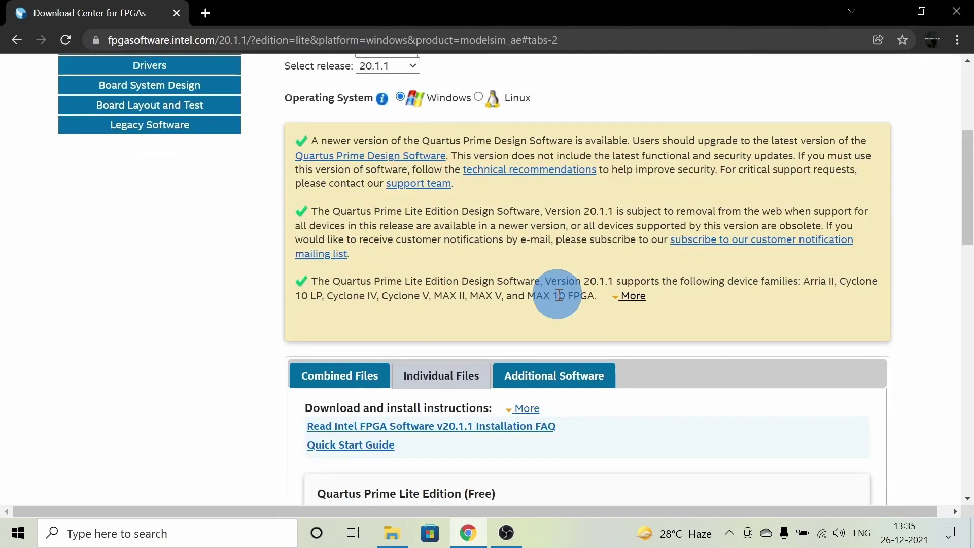
pyautogui.scroll(-3, 558, 294)
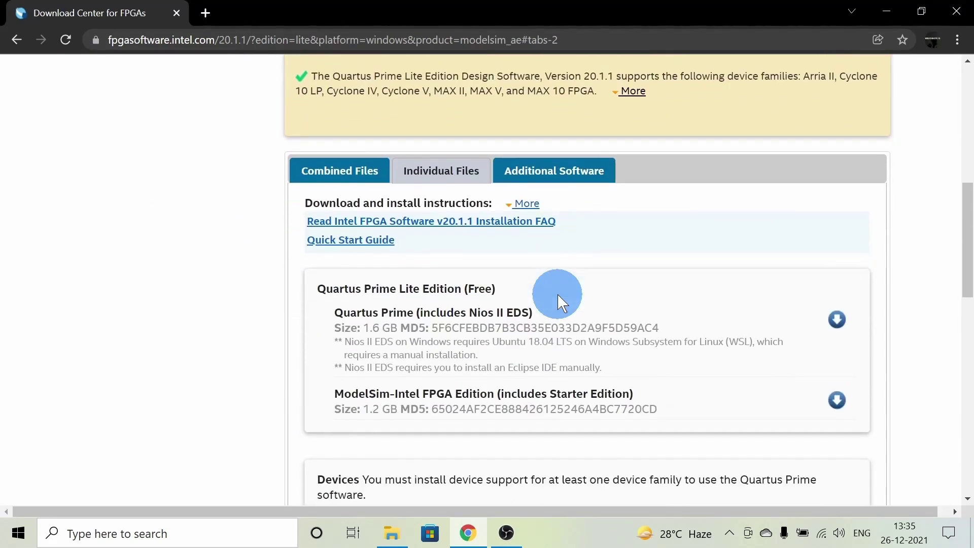
# Start the Quartus Prime download, accept the legal disclaimer, and begin filling the developer sign-in form.
pyautogui.click(837, 320)
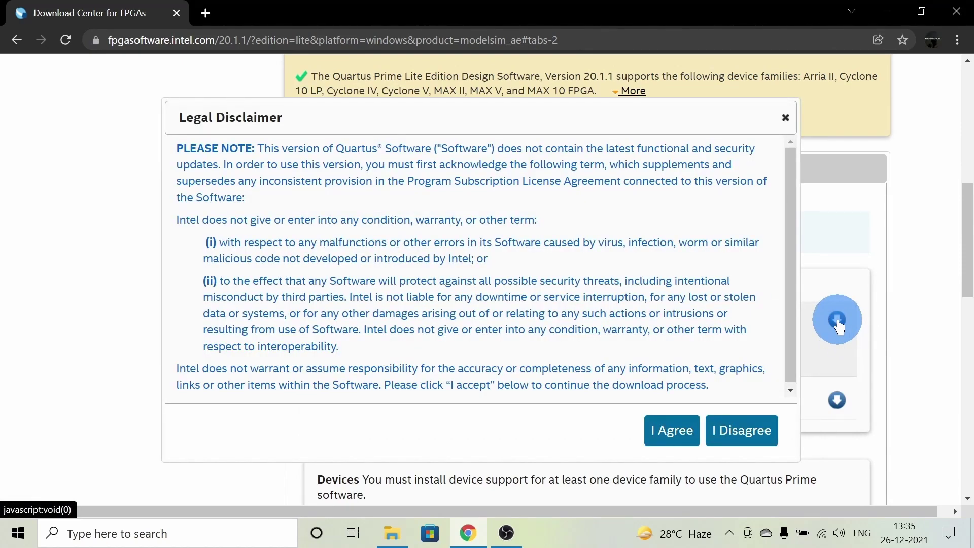
pyautogui.click(656, 431)
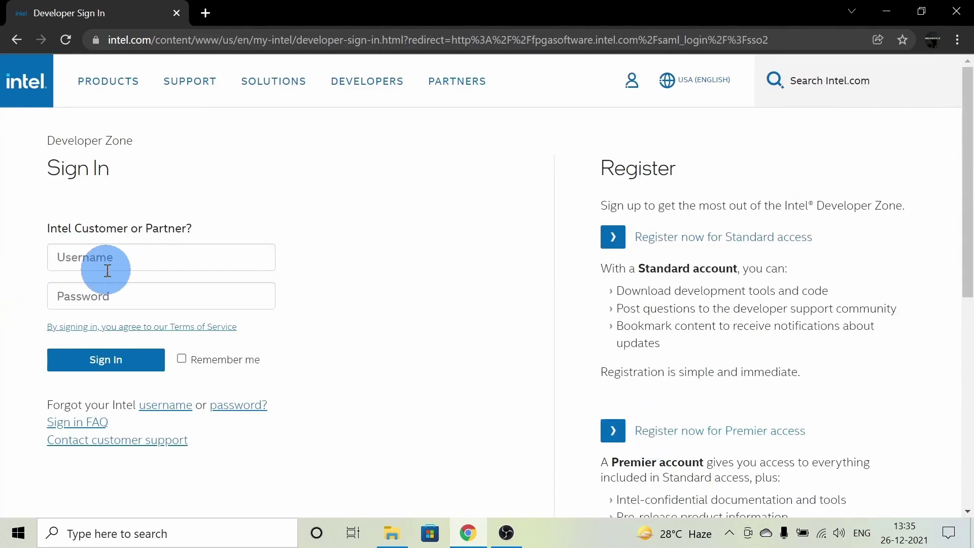
pyautogui.click(198, 256)
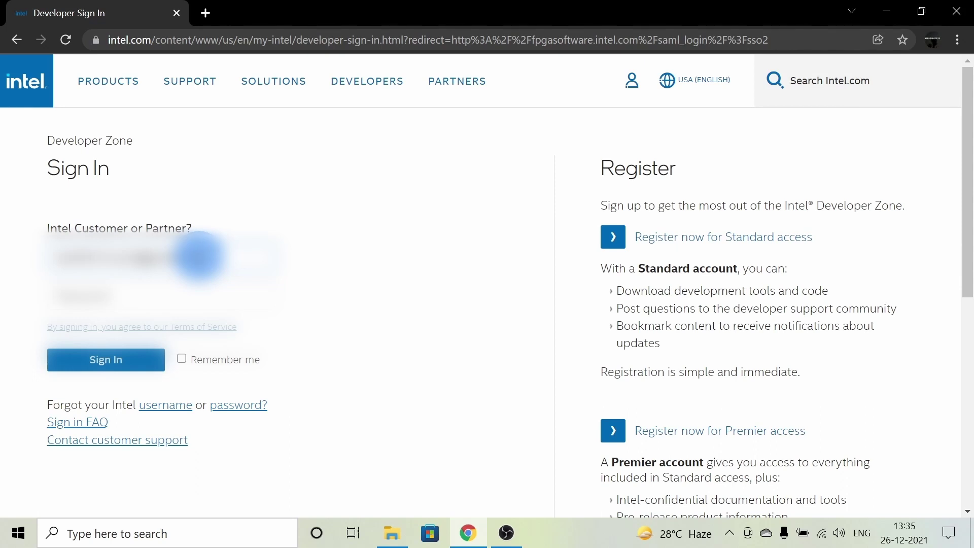
pyautogui.press('Tab')
pyautogui.write('••')
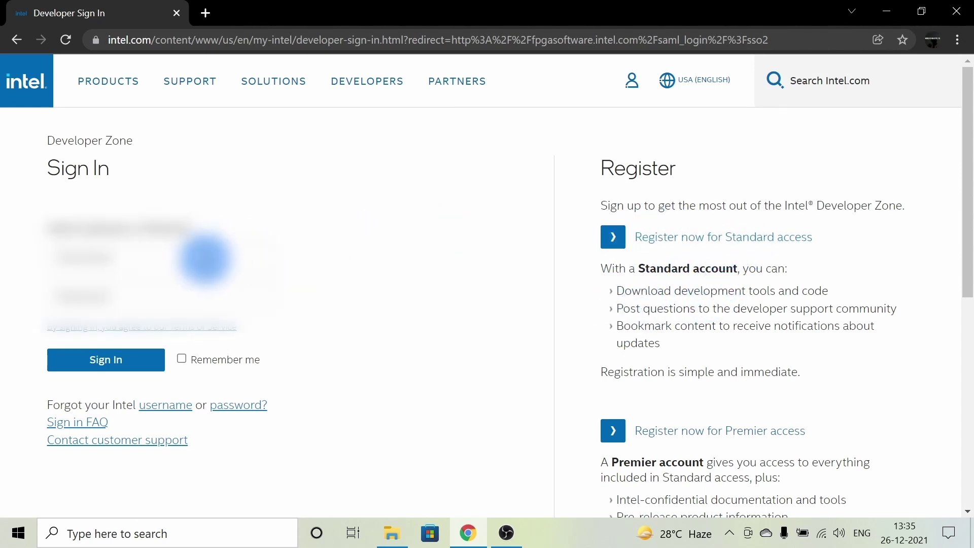
# Re-enter the account username and then the password in the Developer Sign In fields.
pyautogui.click(199, 256)
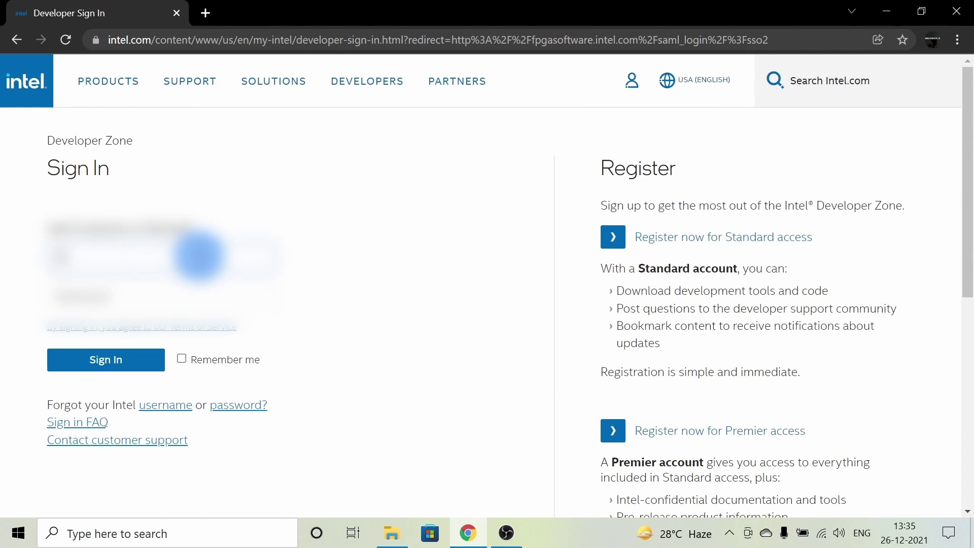
pyautogui.write('sabc')
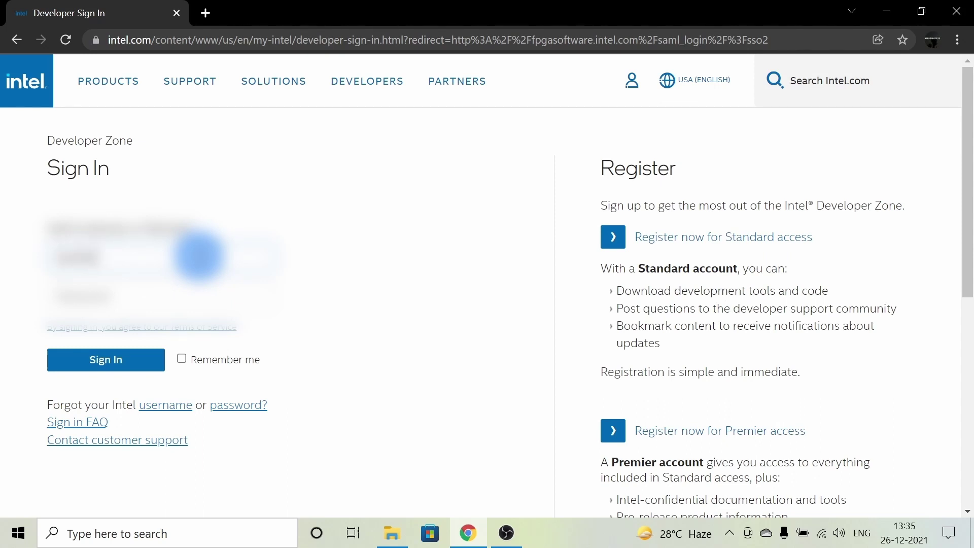
pyautogui.write('fpgauser')
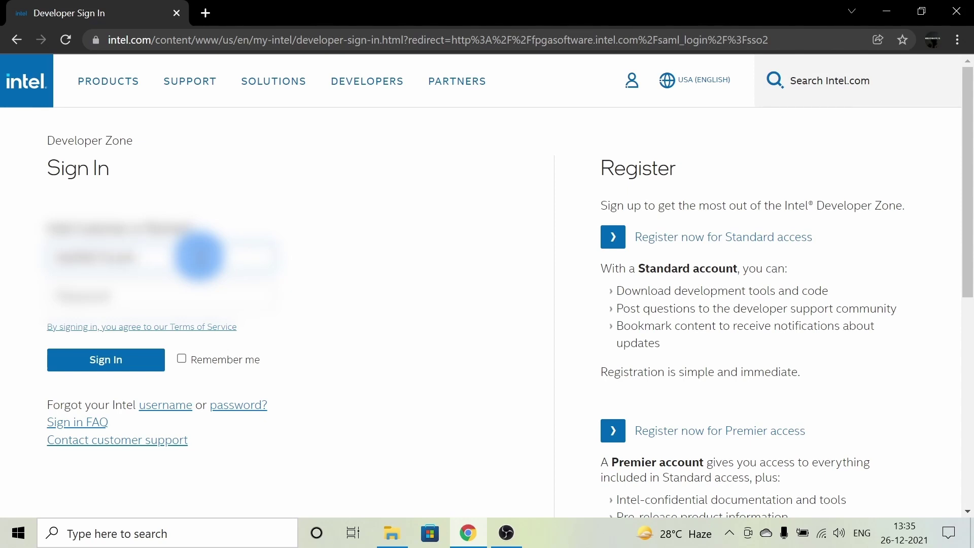
pyautogui.write('1234')
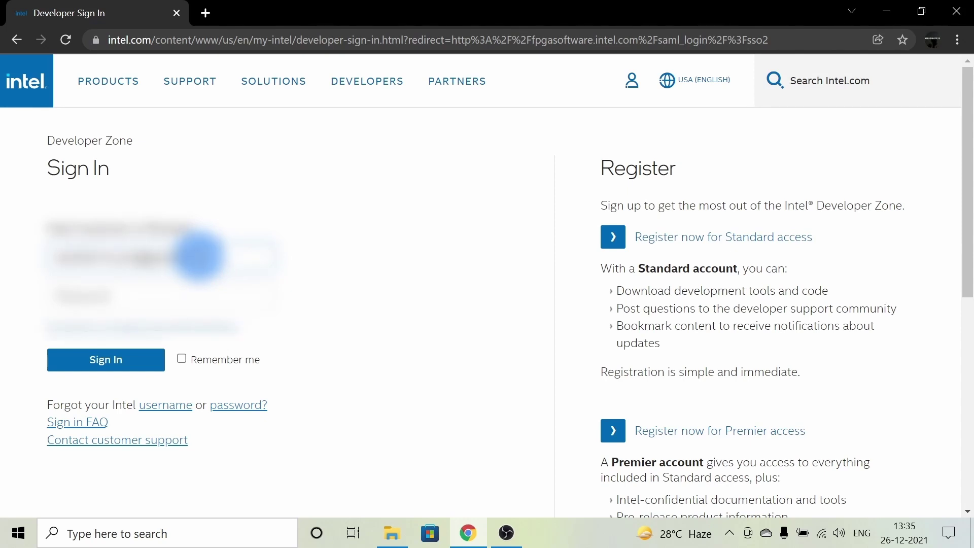
pyautogui.press('Tab')
pyautogui.write('•••')
# Sign in and start the Quartus Prime Lite download, agreeing to its disclaimer.
pyautogui.click(128, 360)
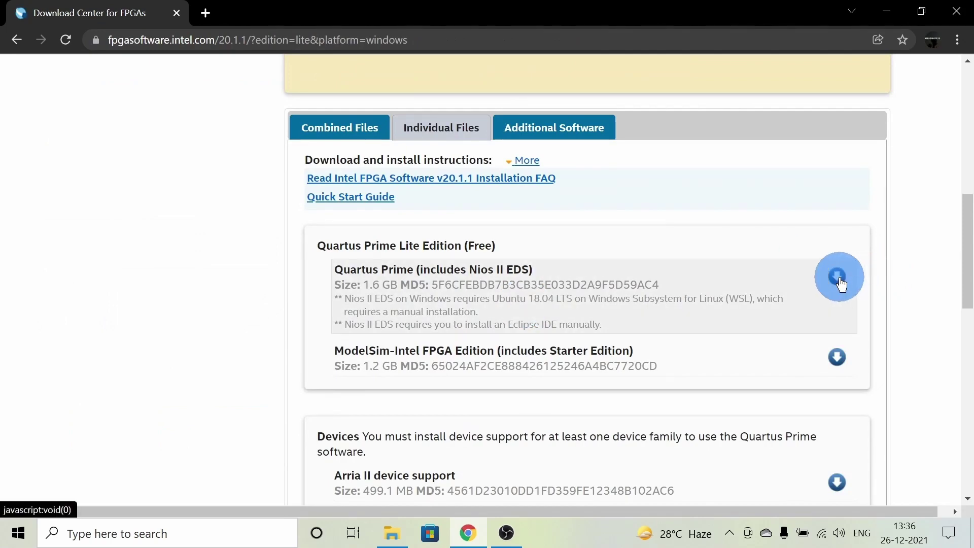
pyautogui.click(838, 278)
pyautogui.click(664, 434)
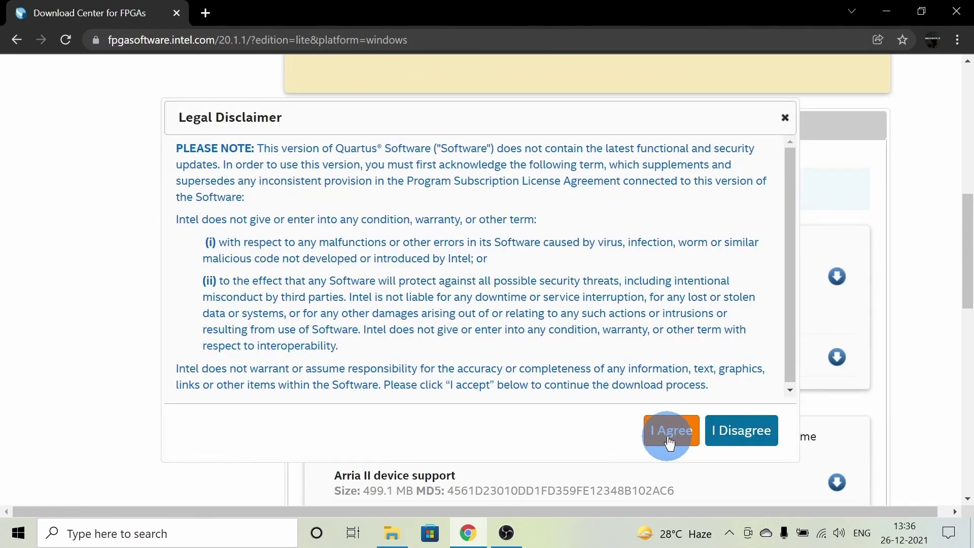
# Start the ModelSim-Intel FPGA Edition and Cyclone IV device support downloads, agreeing to each disclaimer.
pyautogui.click(835, 358)
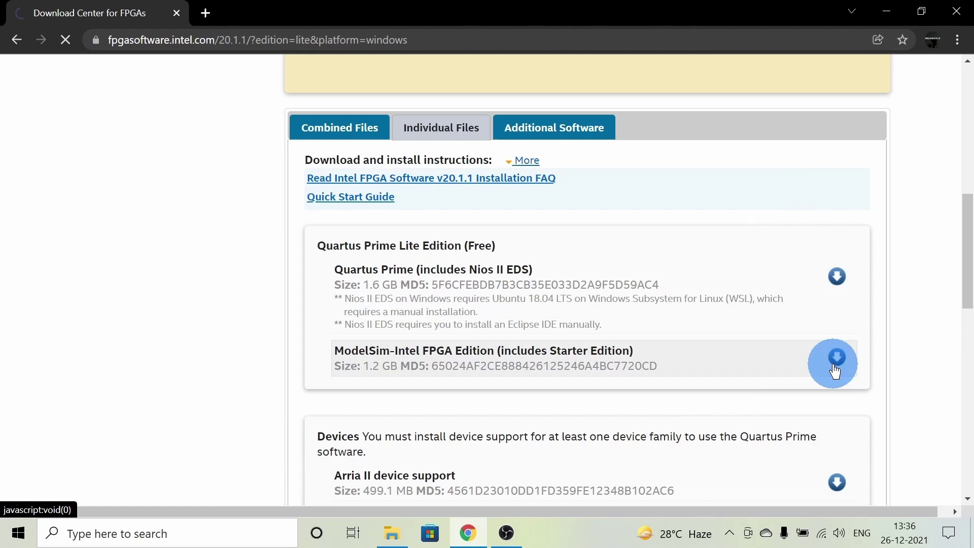
pyautogui.click(680, 430)
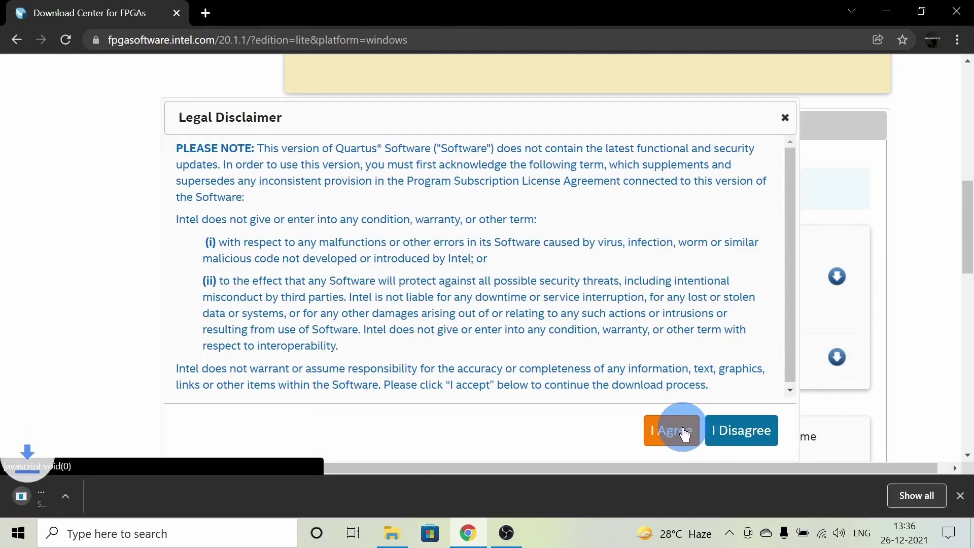
pyautogui.scroll(-1, 708, 369)
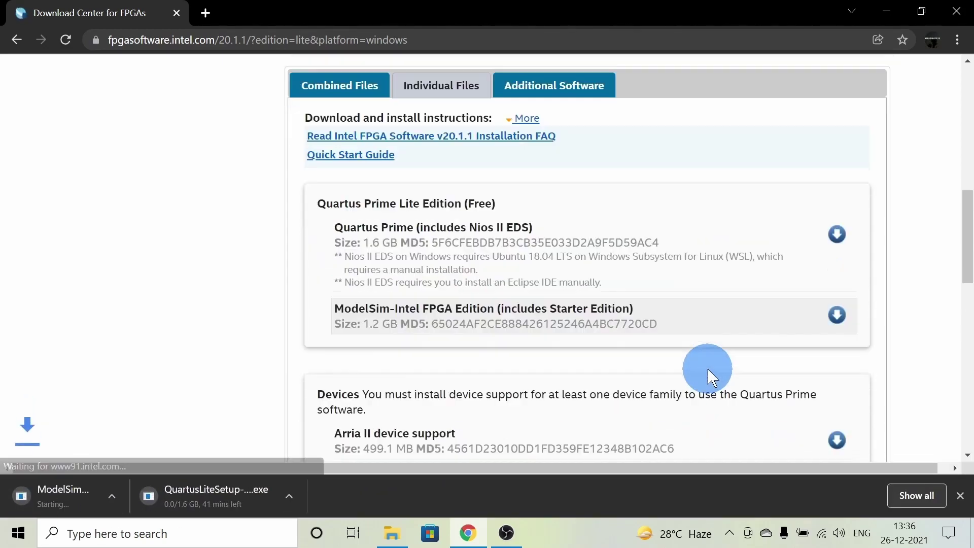
pyautogui.scroll(-3, 708, 370)
pyautogui.click(838, 347)
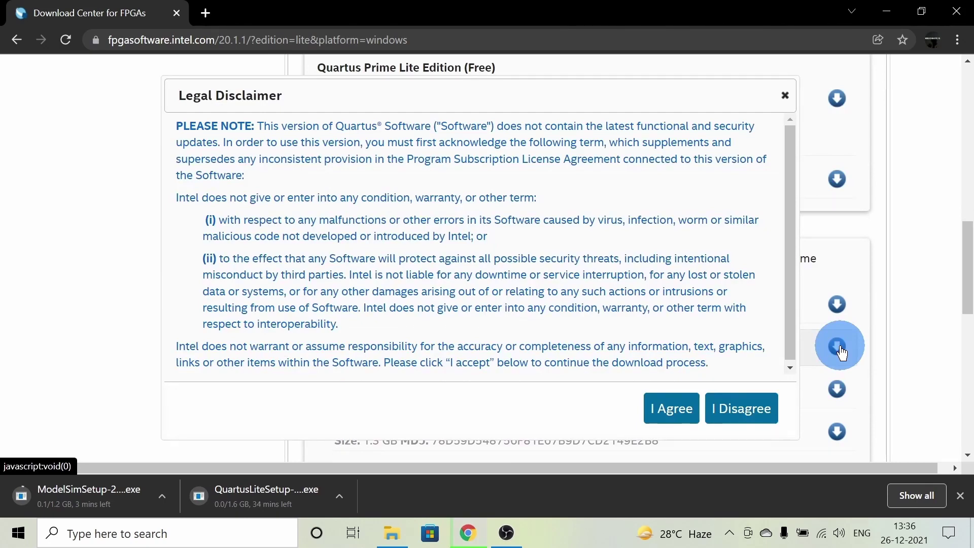
pyautogui.click(660, 408)
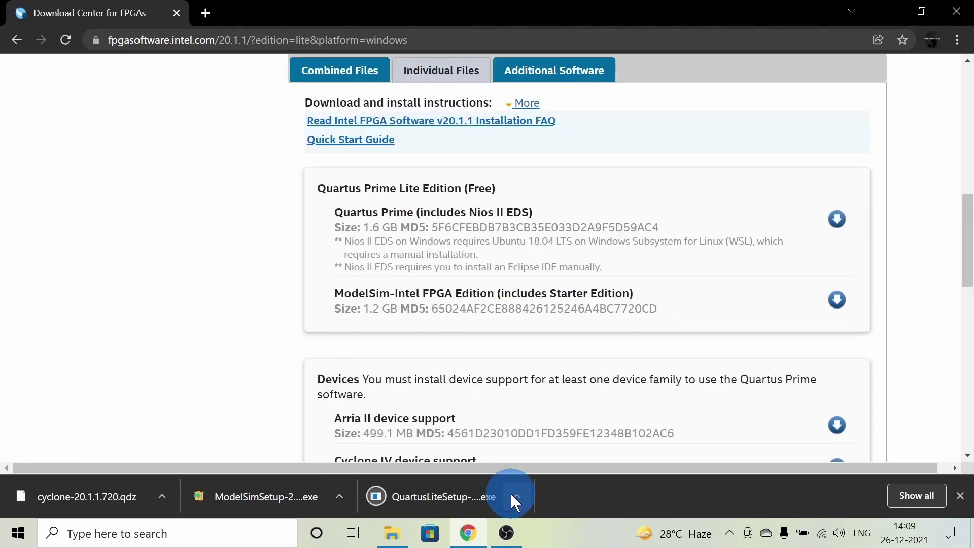
# Run QuartusLiteSetup-20.1.1.720-windows from the Downloads folder and minimize the browser.
pyautogui.click(515, 496)
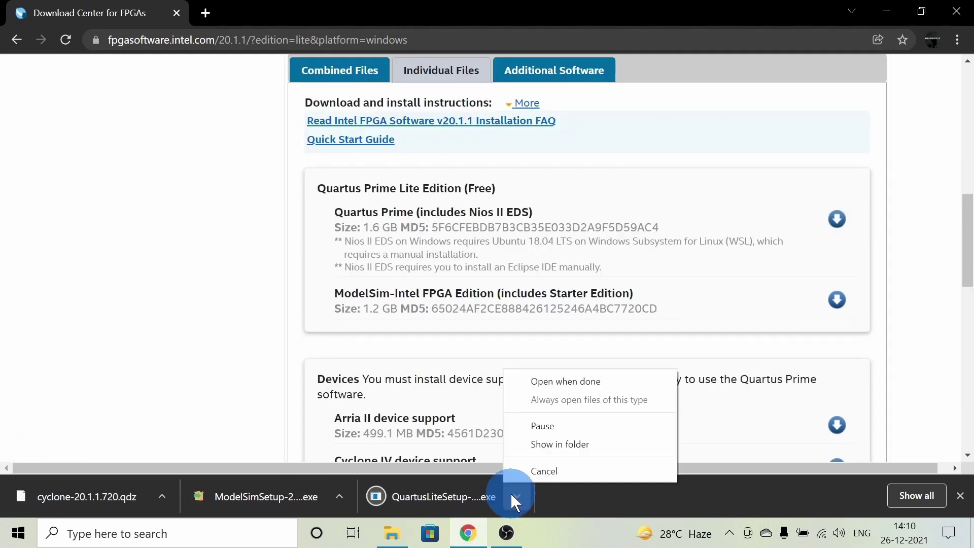
pyautogui.click(559, 444)
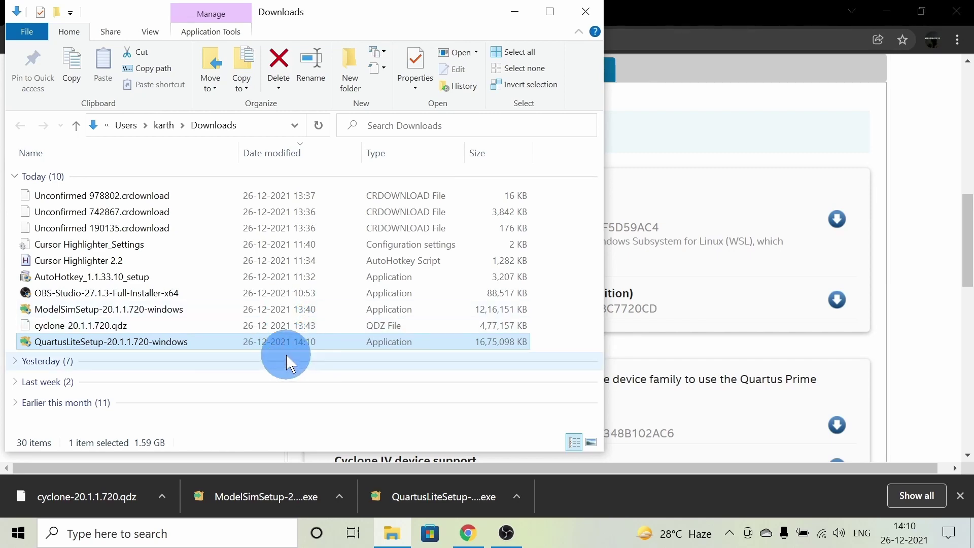
pyautogui.doubleClick(271, 338)
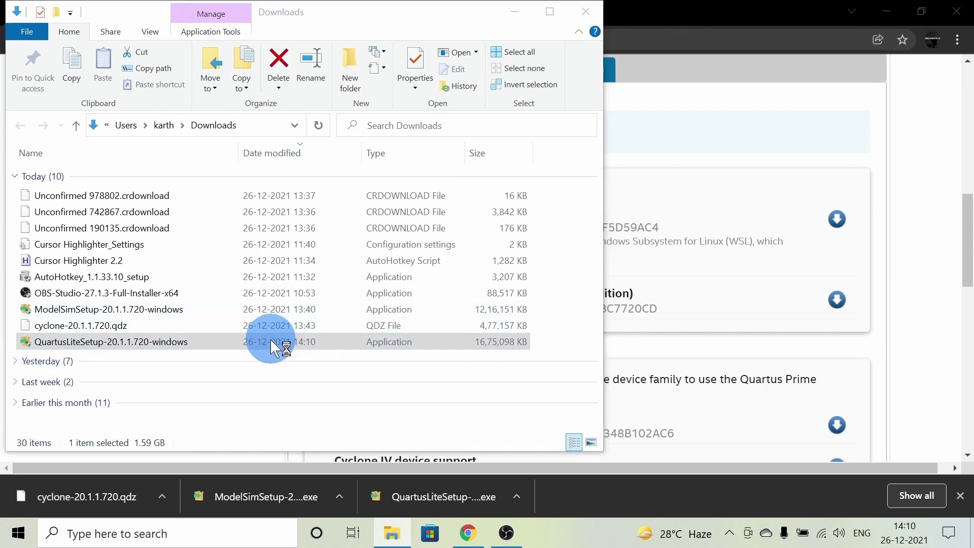
pyautogui.click(887, 12)
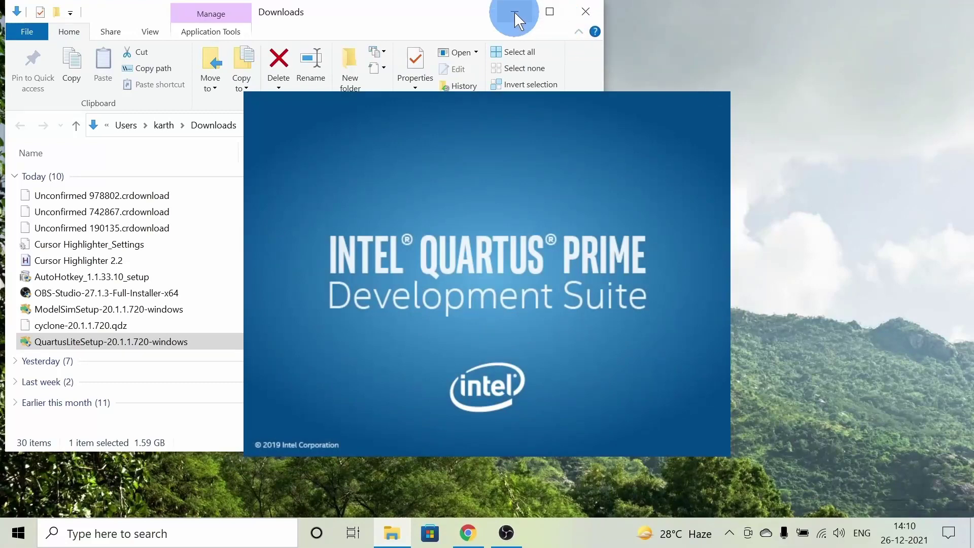
# Accept the license, keep C:\intelFPGA_lite\20.1, and confirm Quartus, Cyclone IV and ModelSim components.
pyautogui.click(516, 11)
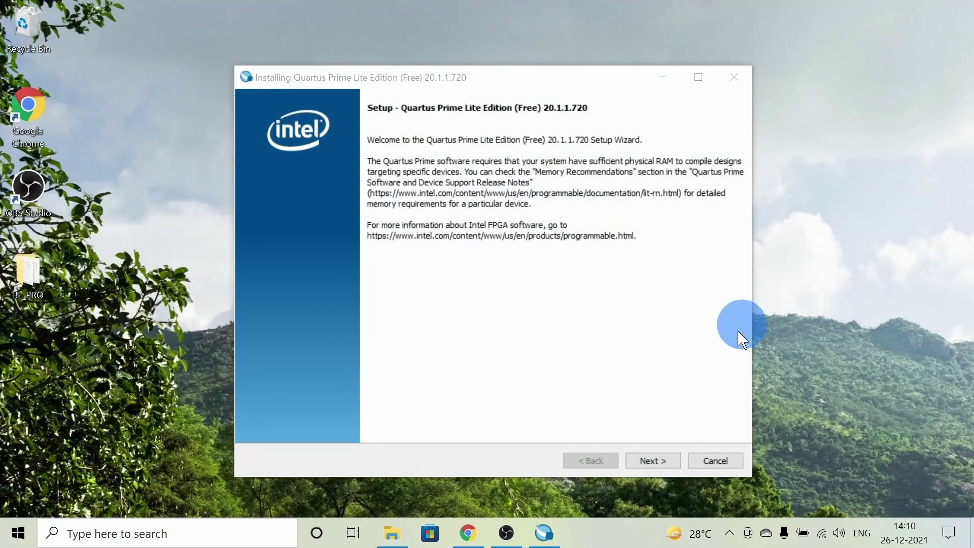
pyautogui.click(665, 456)
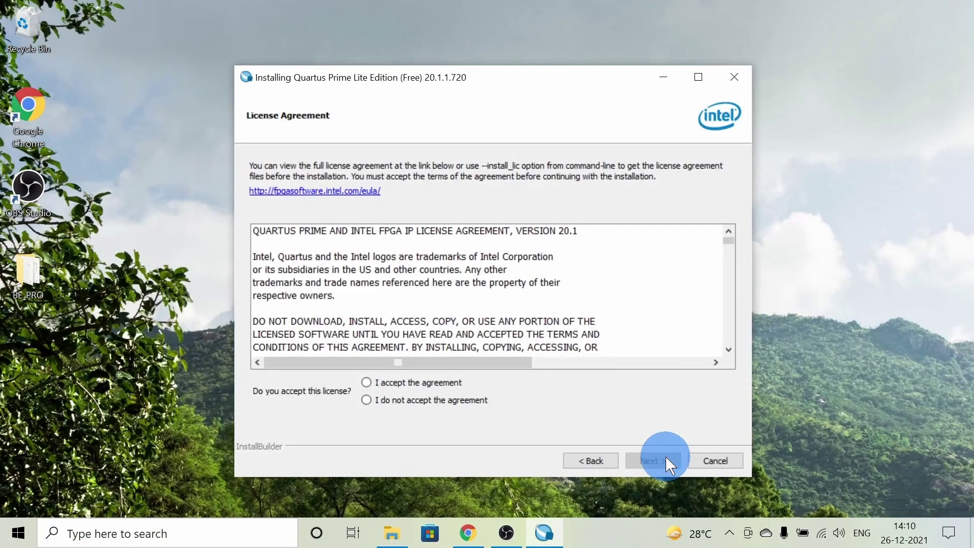
pyautogui.scroll(-15, 444, 313)
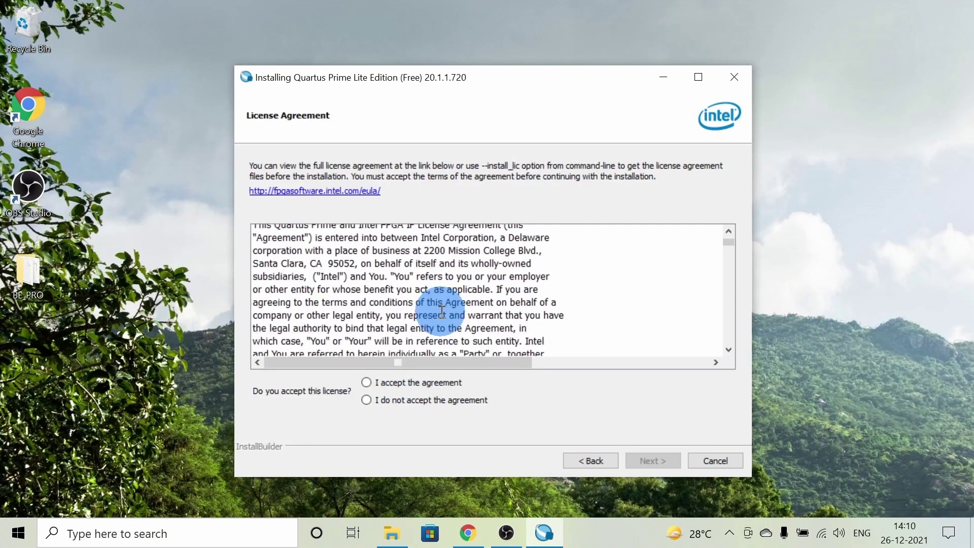
pyautogui.scroll(-20, 442, 313)
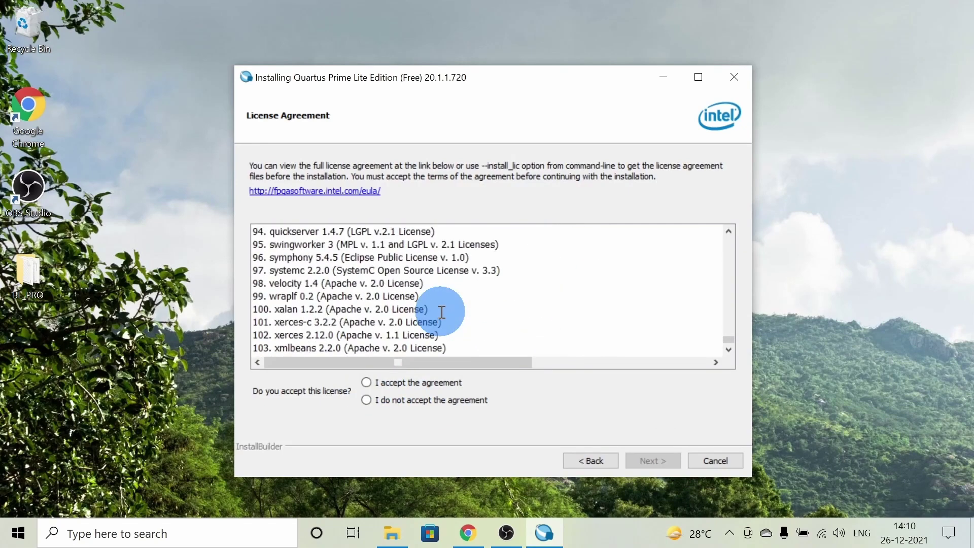
pyautogui.hscroll(3, 352, 358)
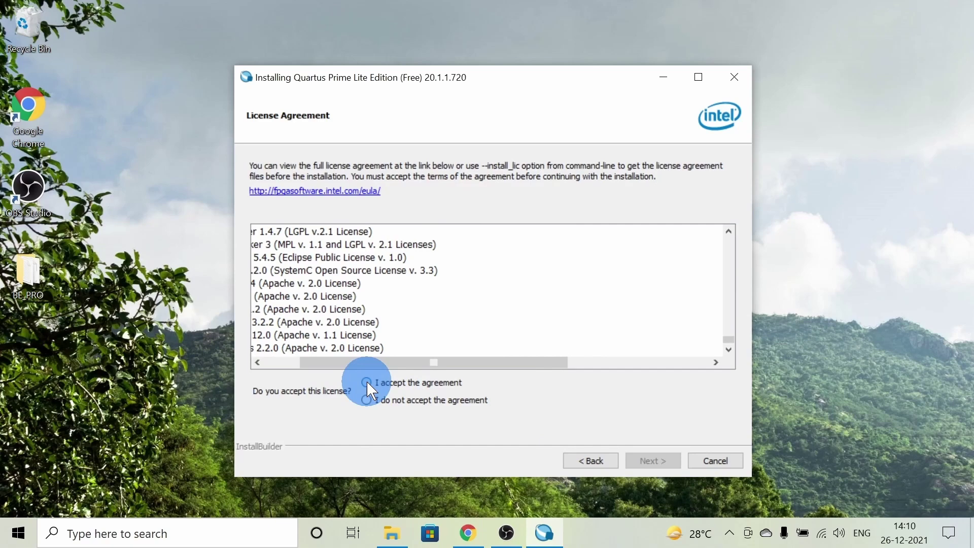
pyautogui.click(366, 382)
pyautogui.click(658, 468)
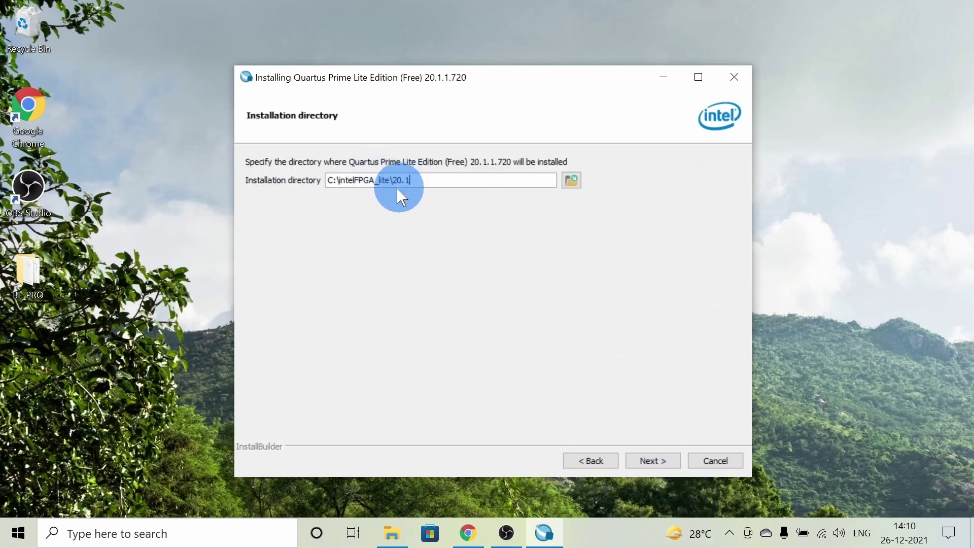
pyautogui.click(657, 466)
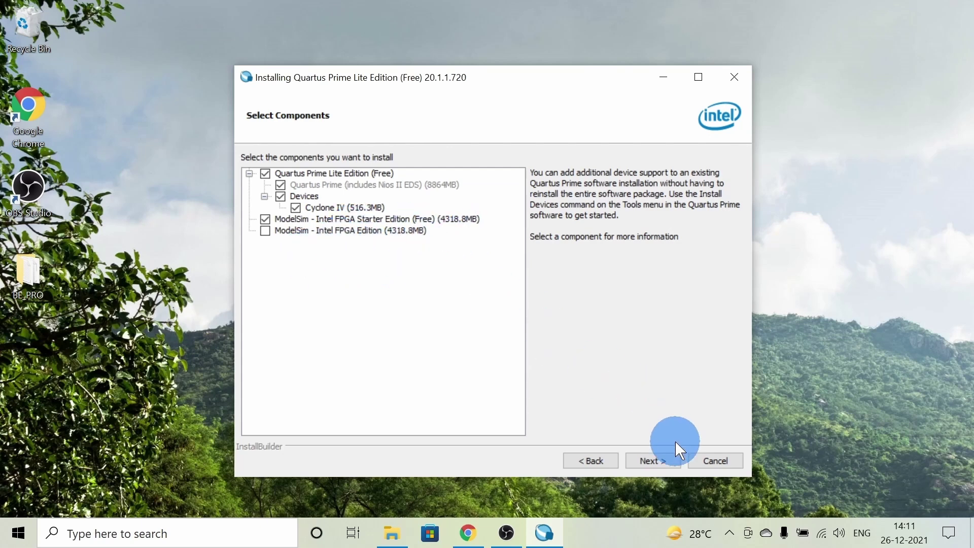
pyautogui.click(663, 459)
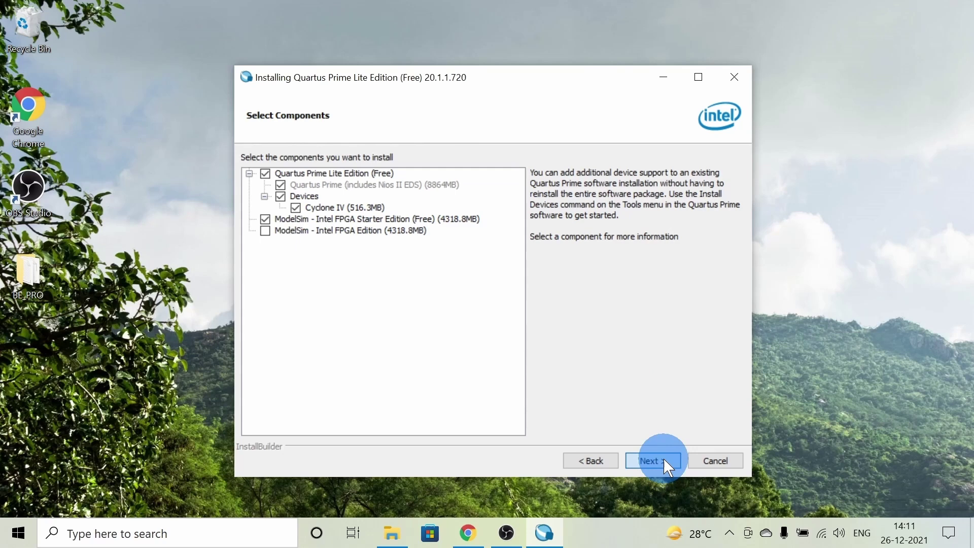
# Begin the Quartus Prime Lite 20.1.1.720 installation and let it run to completion.
pyautogui.click(663, 460)
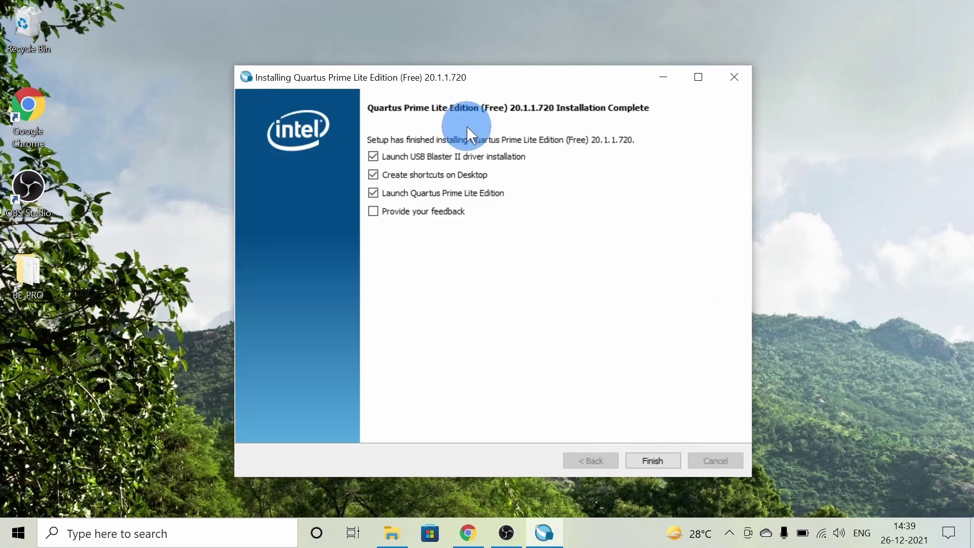
# Finish setup, close the failed USB Blaster driver wizard, and launch Quartus from its desktop shortcut.
pyautogui.click(652, 460)
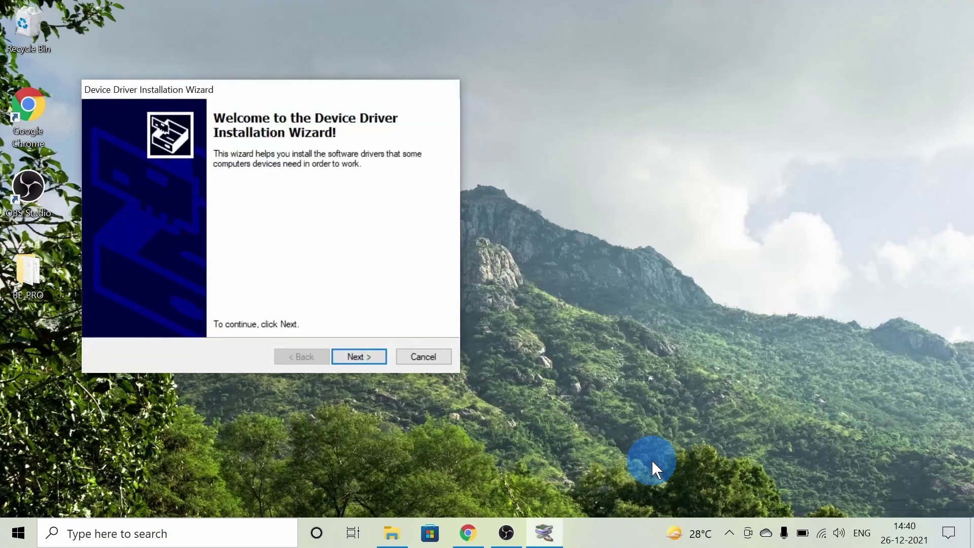
pyautogui.click(360, 355)
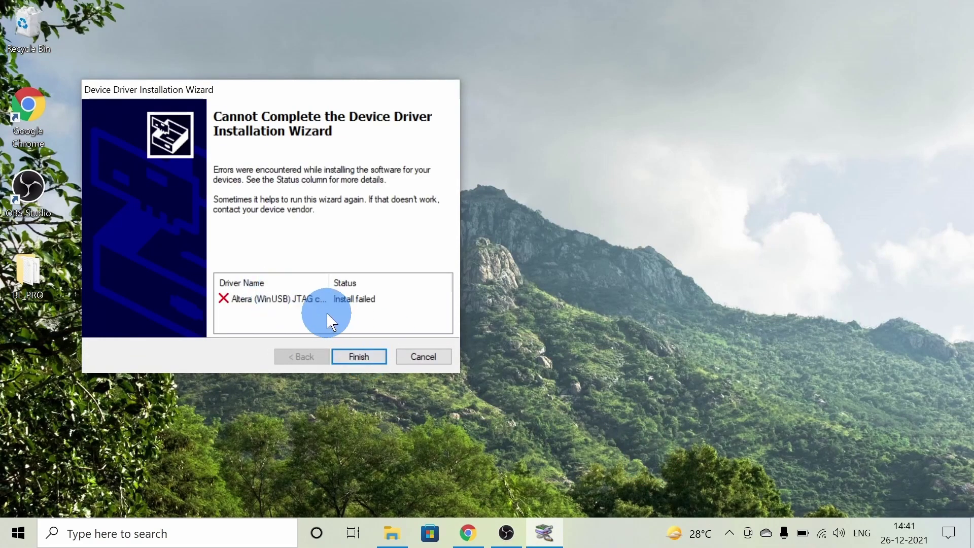
pyautogui.click(308, 297)
pyautogui.click(366, 355)
pyautogui.click(32, 365)
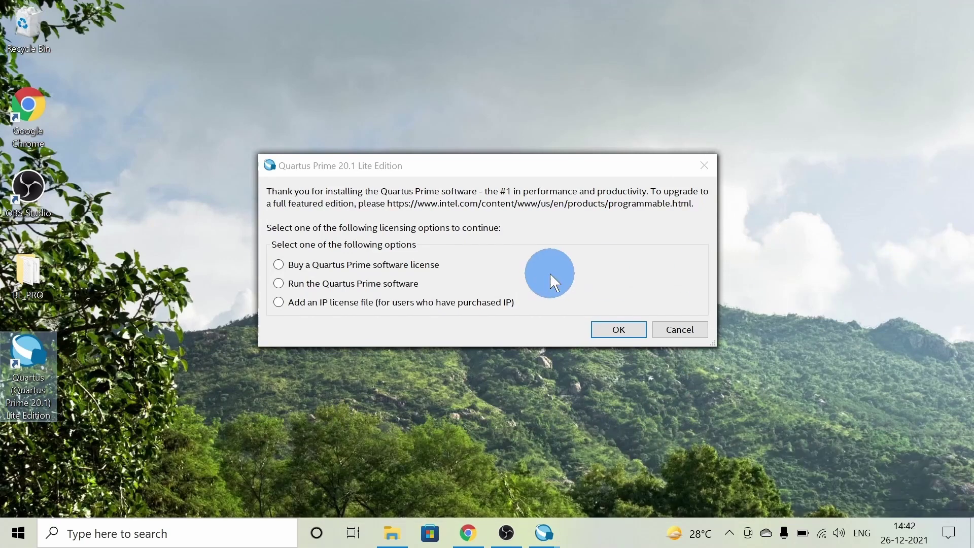
# Choose 'Run the Quartus Prime software' in the licensing options and confirm with OK.
pyautogui.click(281, 285)
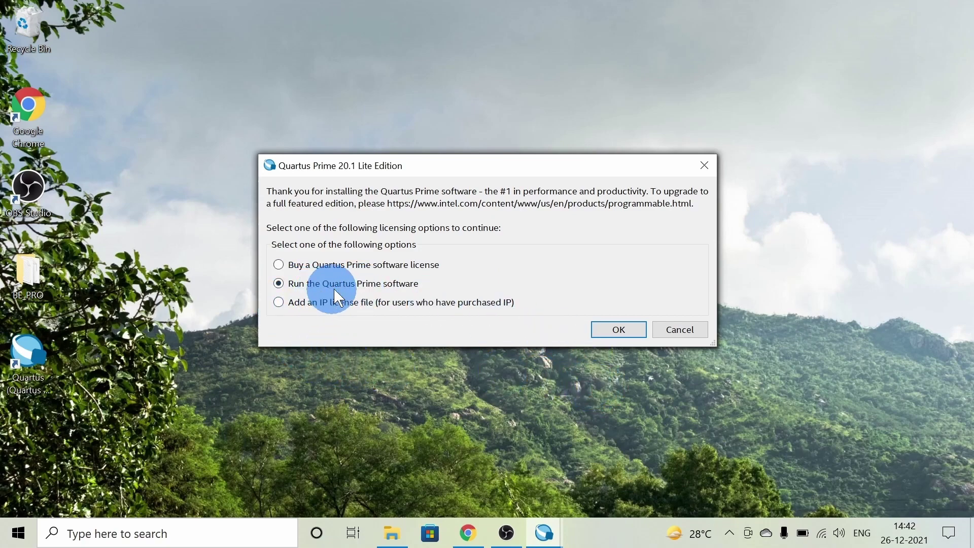
pyautogui.click(622, 332)
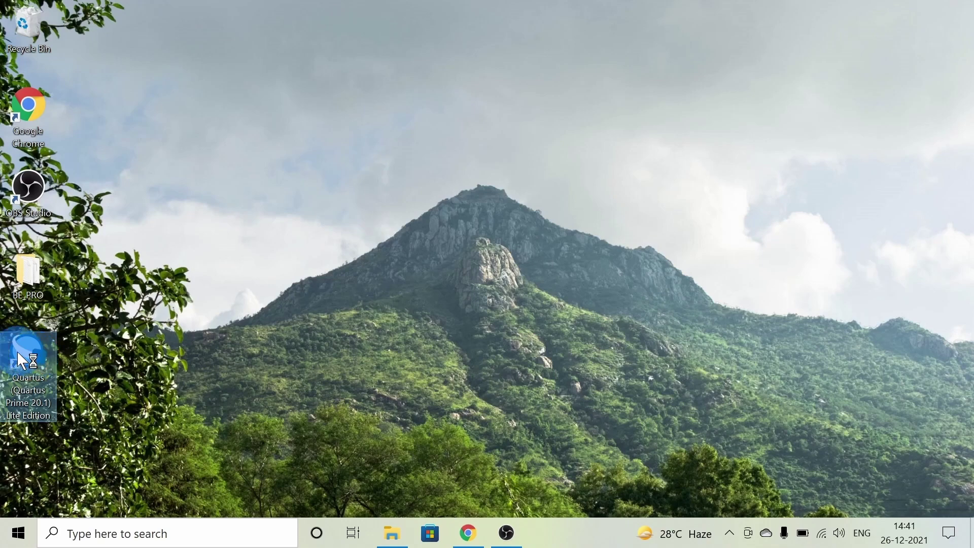
# Search Windows for 'model', then start Quartus Prime Lite Edition from its desktop shortcut.
pyautogui.click(123, 533)
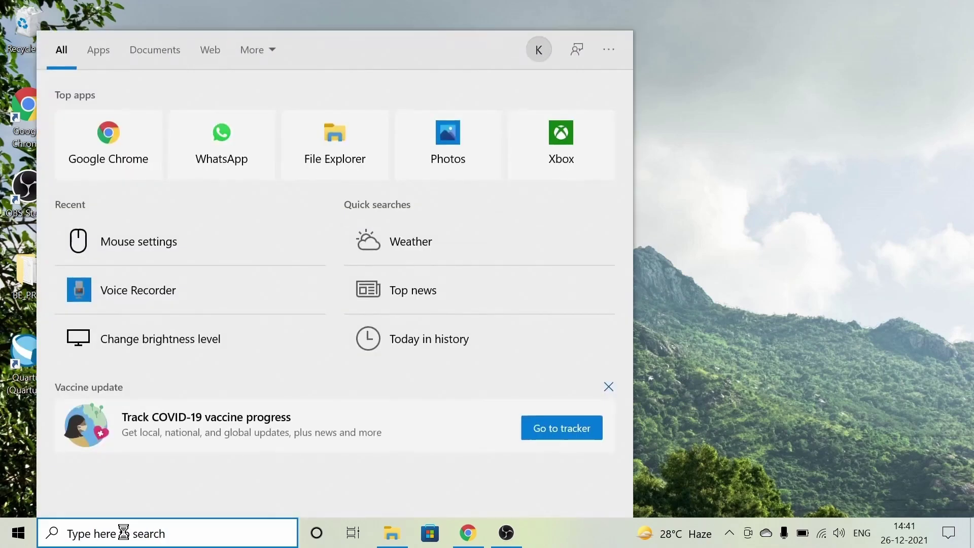
pyautogui.write('mo')
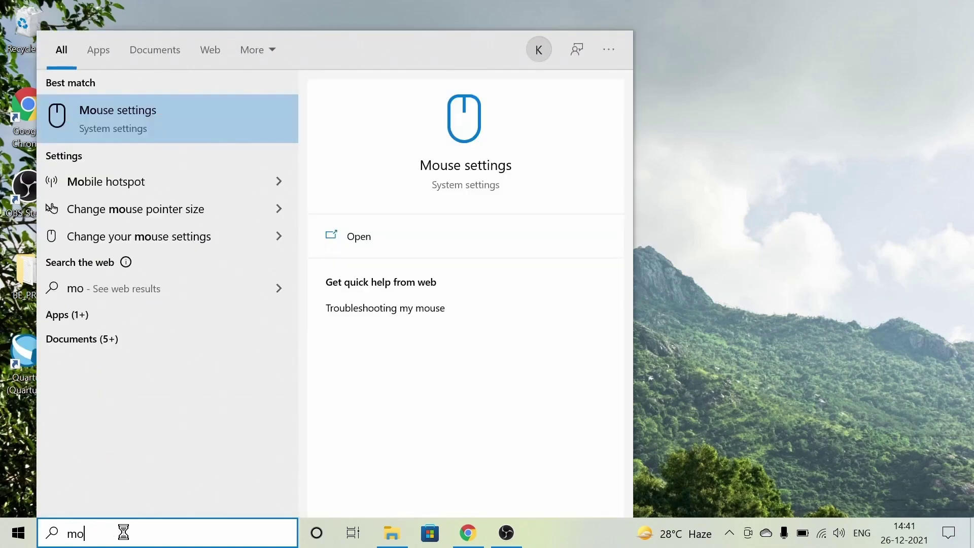
pyautogui.write('del')
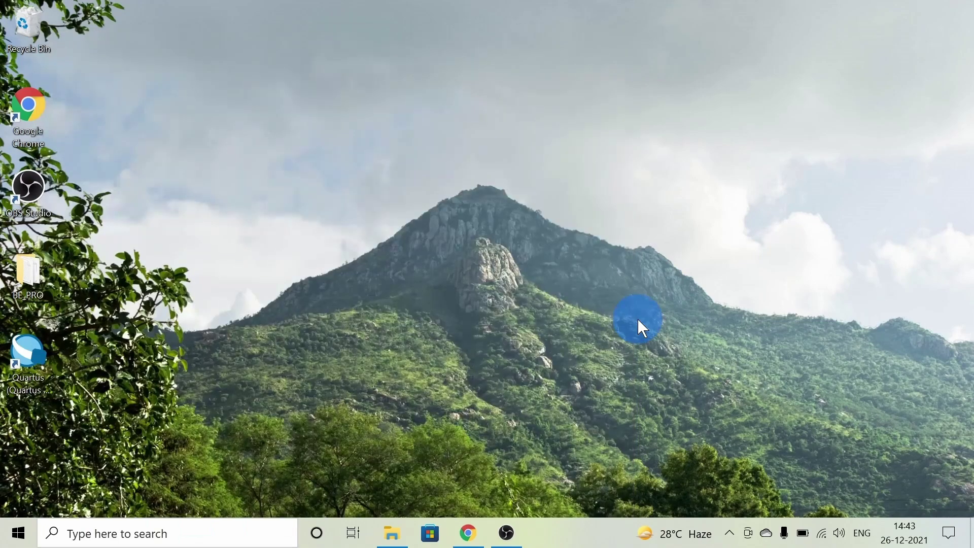
pyautogui.doubleClick(29, 354)
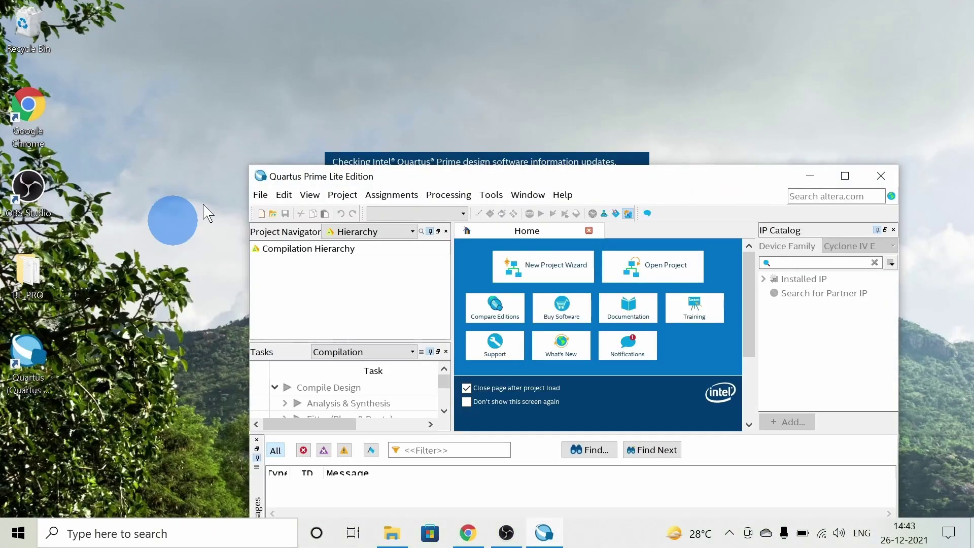
# Maximize Quartus and start the New Project Wizard, moving past its introduction page.
pyautogui.click(844, 176)
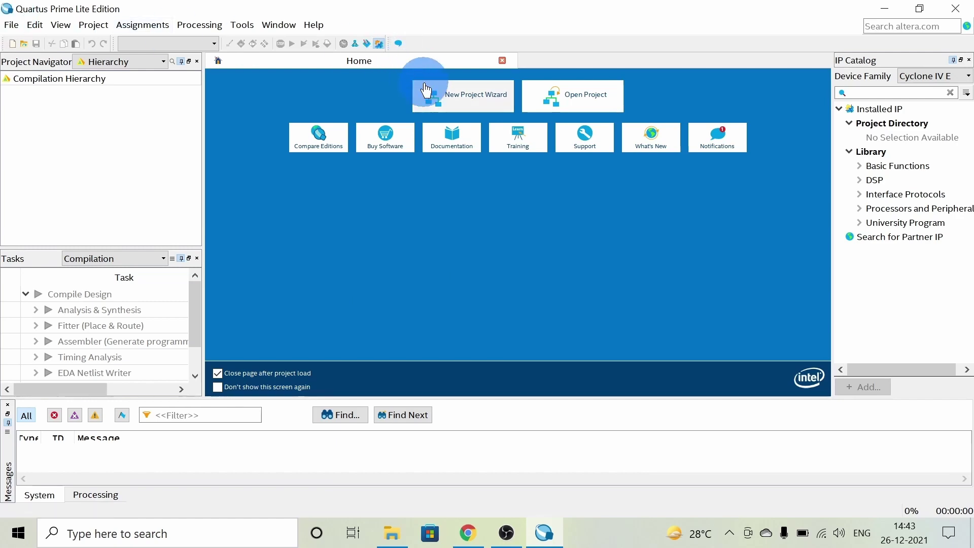
pyautogui.click(463, 101)
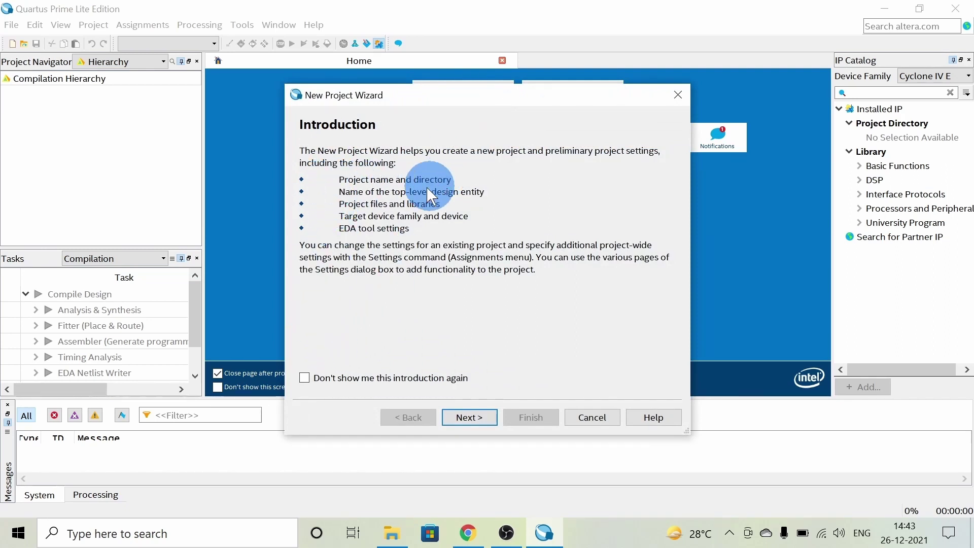
pyautogui.click(473, 415)
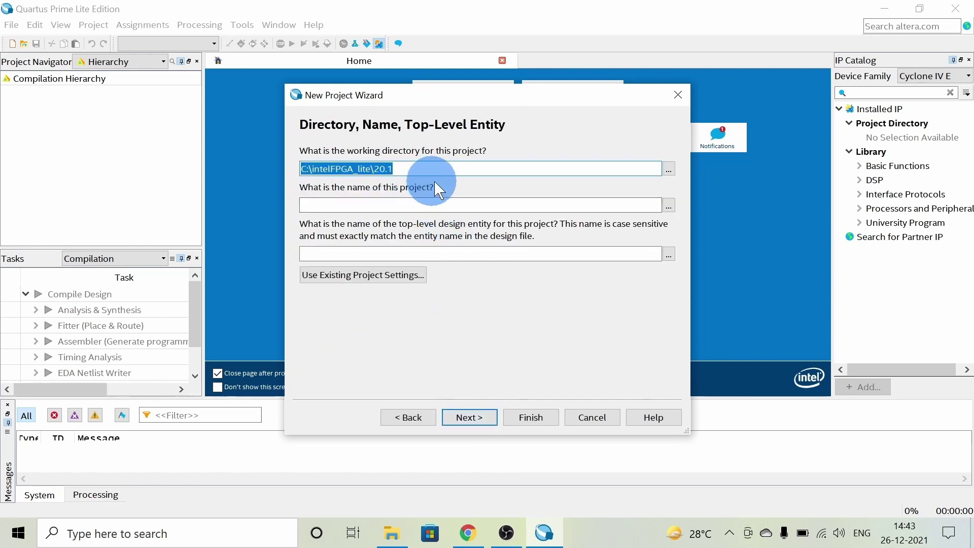
# Enter Basic_1 as the project name and continue to the Add Files page.
pyautogui.click(432, 205)
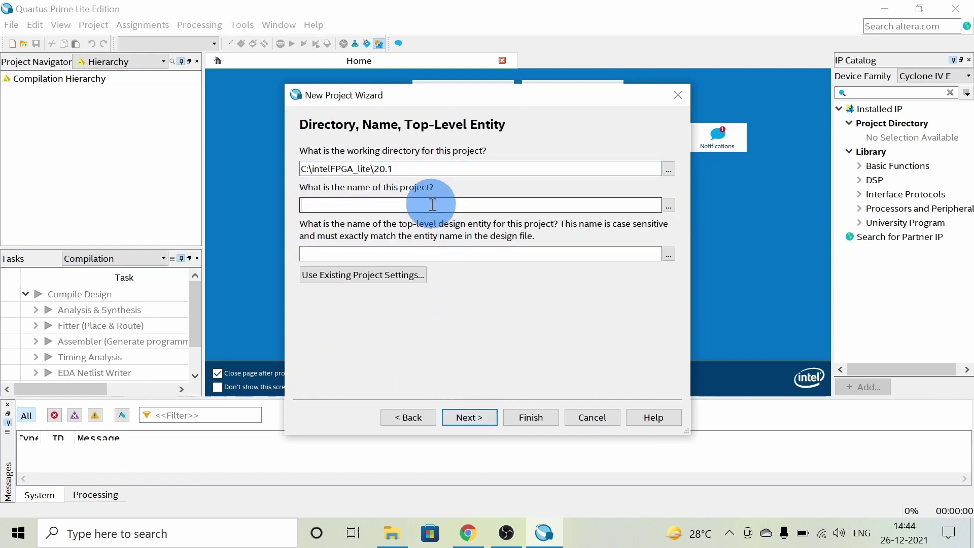
pyautogui.write('Bas')
pyautogui.press('BackSpace')
pyautogui.write('sic_q')
pyautogui.press('BackSpace')
pyautogui.write('1')
pyautogui.click(469, 417)
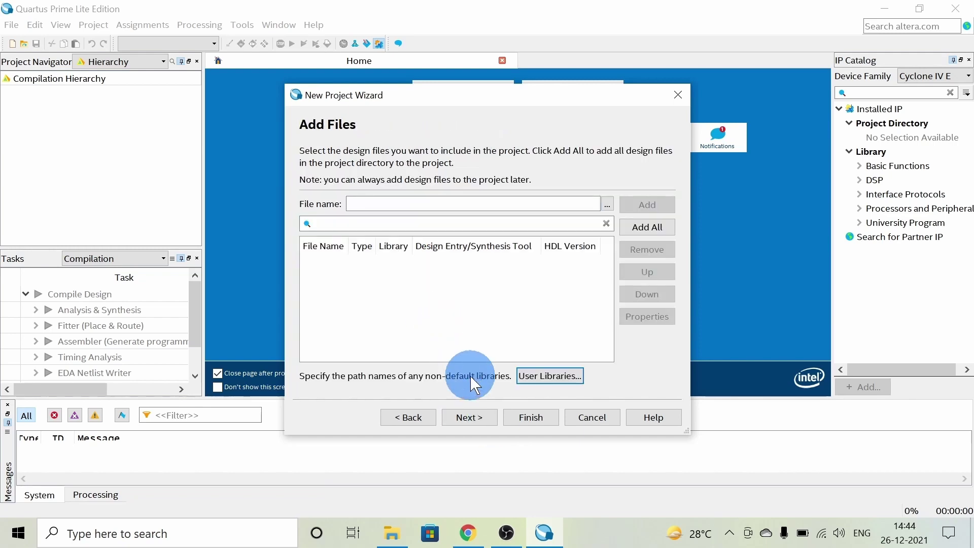
# Skip adding files, keep the Cyclone IV E device, and choose ModelSim for simulation.
pyautogui.click(475, 417)
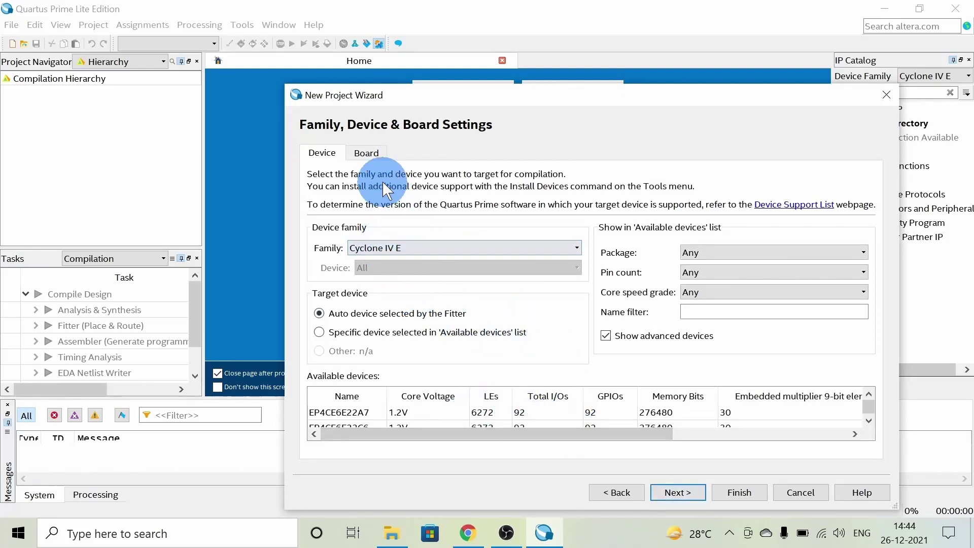
pyautogui.click(676, 489)
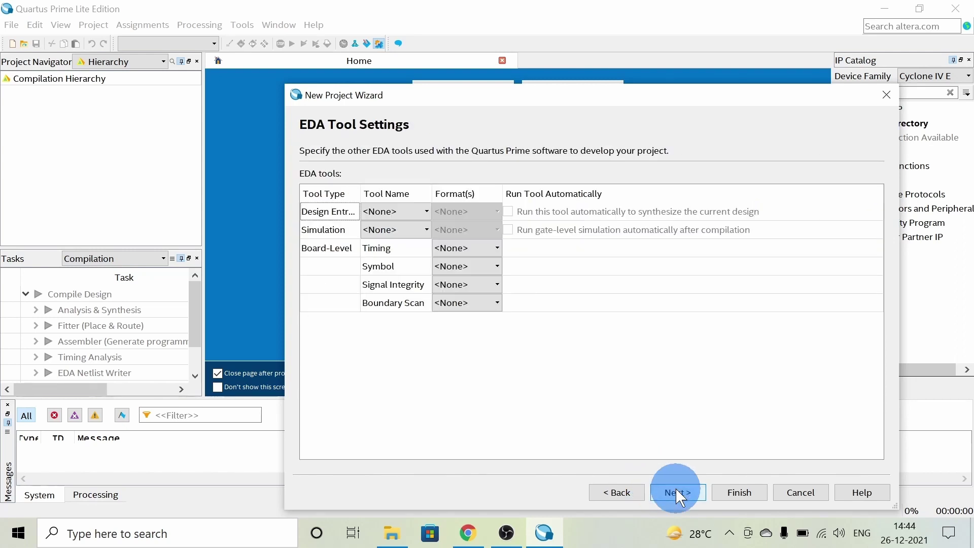
pyautogui.click(394, 223)
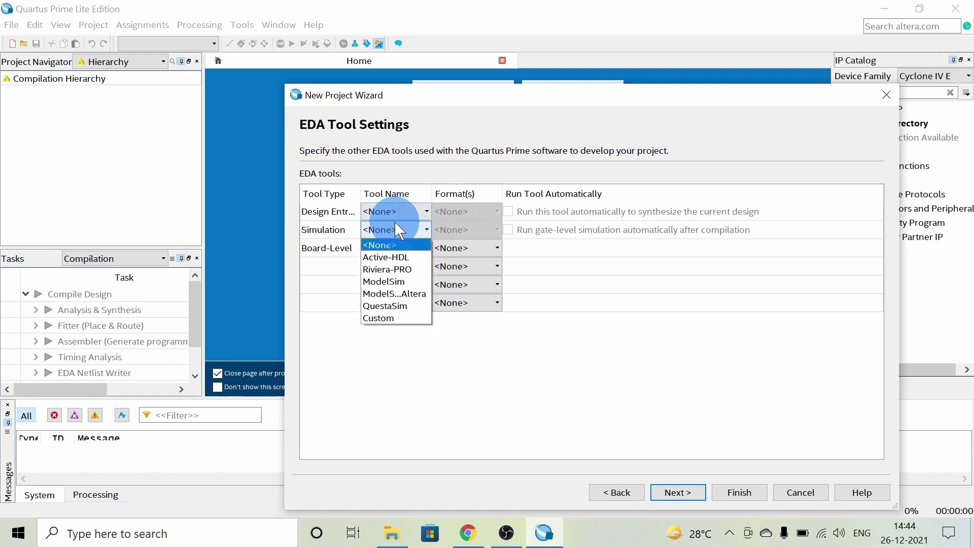
pyautogui.click(413, 282)
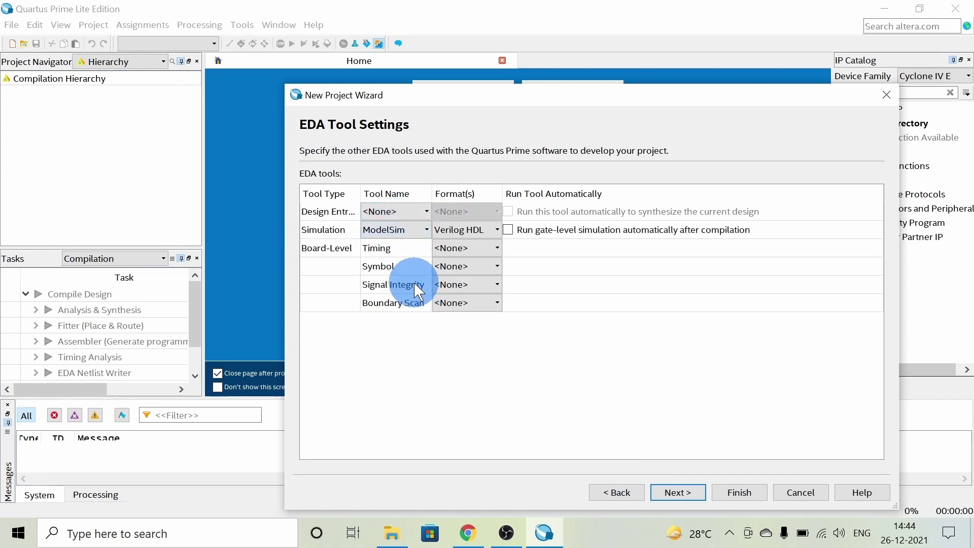
# Set Precision Synthesis for design entry, keep ModelSim, and finish the Basic_1 project.
pyautogui.click(412, 211)
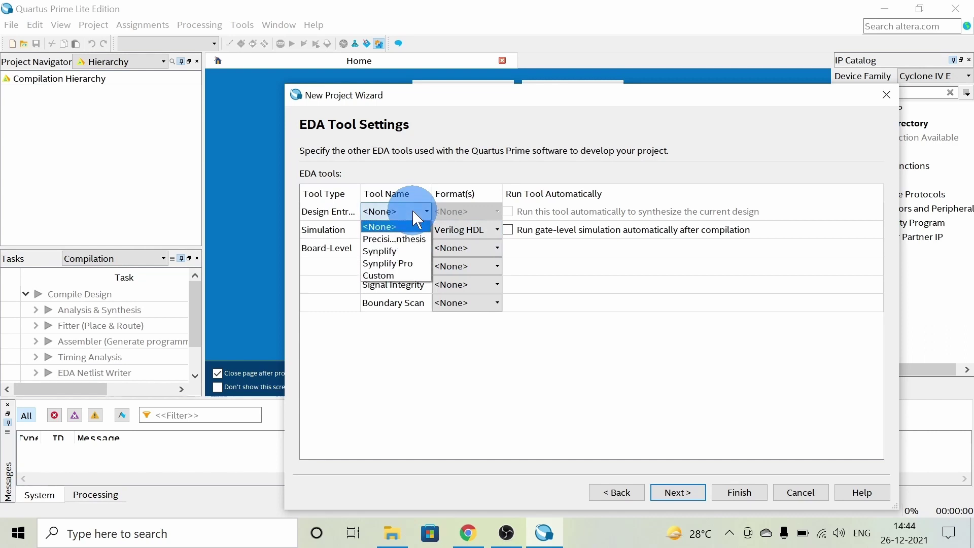
pyautogui.click(415, 234)
pyautogui.click(415, 232)
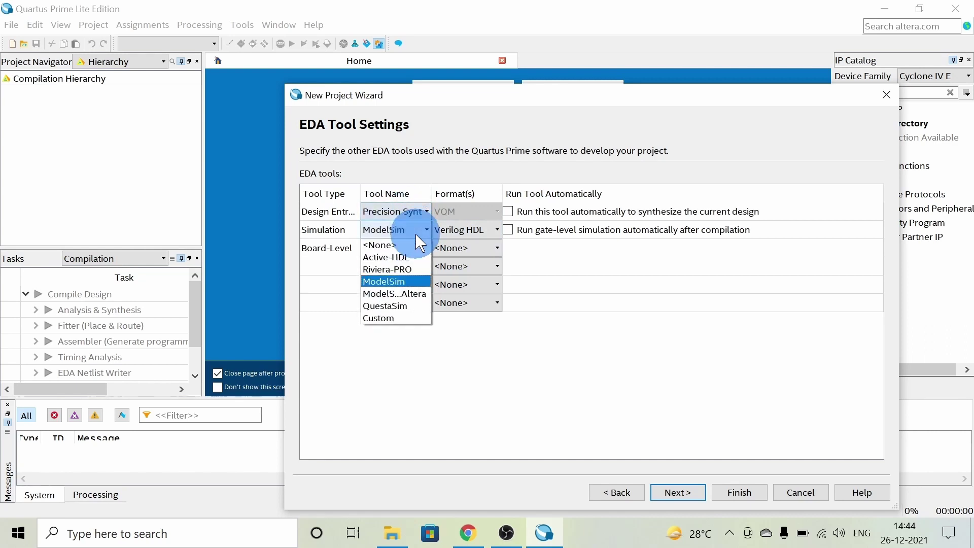
pyautogui.click(418, 224)
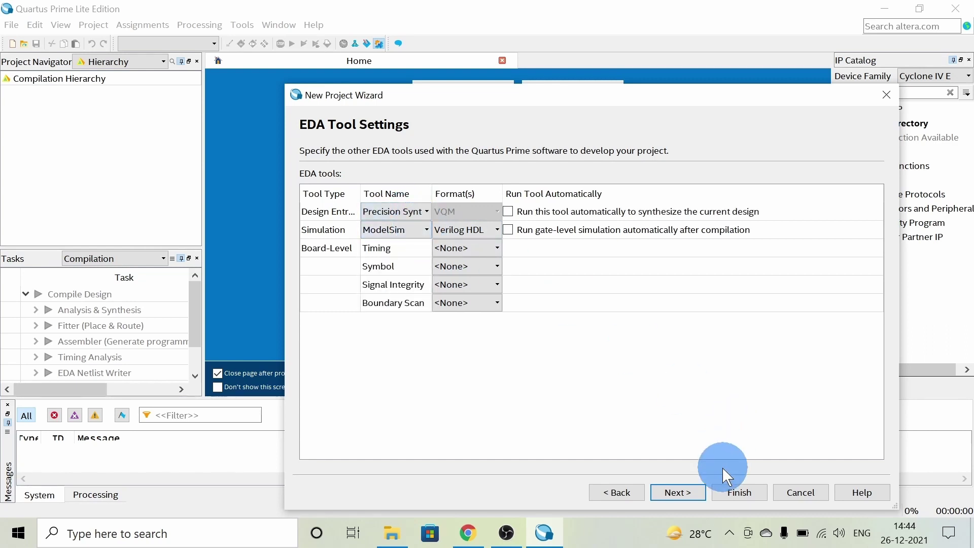
pyautogui.click(689, 492)
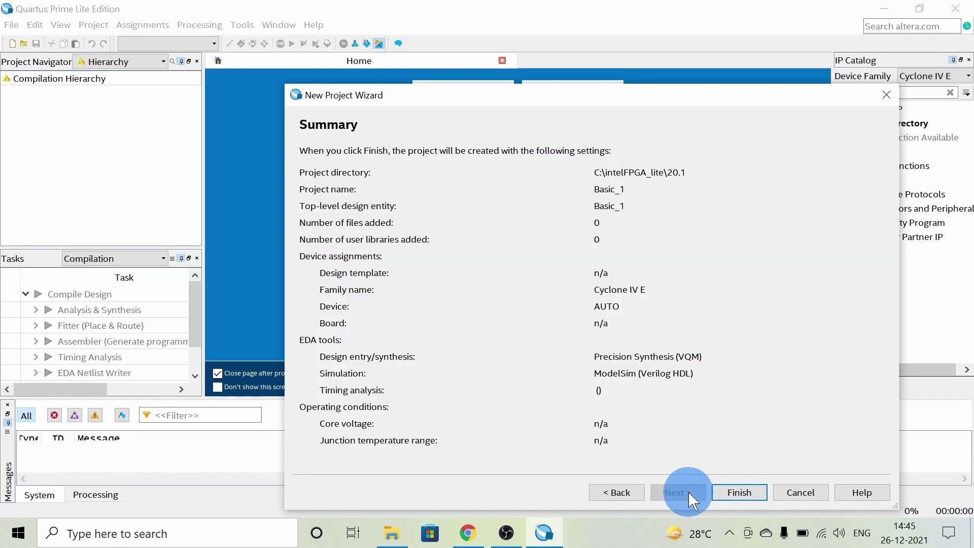
pyautogui.click(756, 493)
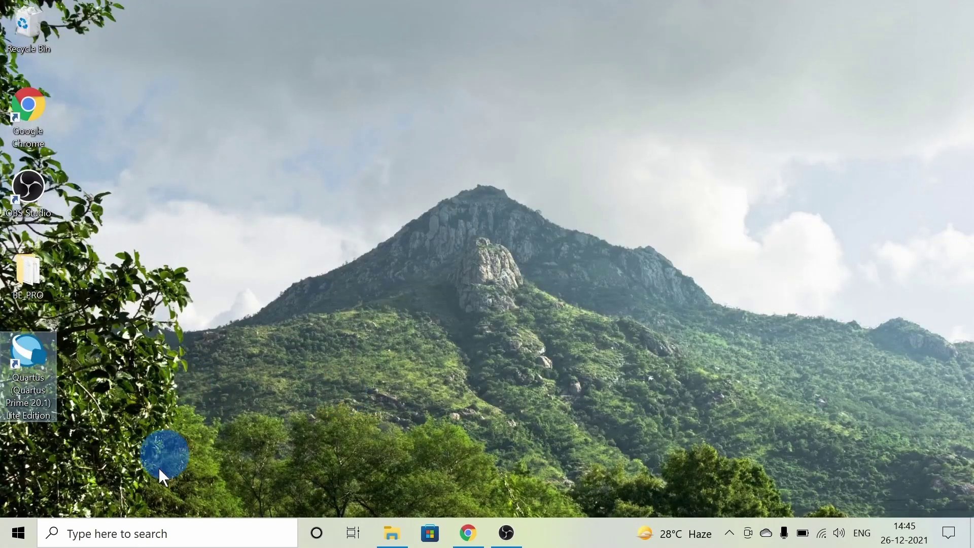
# Search Windows for 'model', pin ModelSim to Start, and launch it.
pyautogui.click(93, 538)
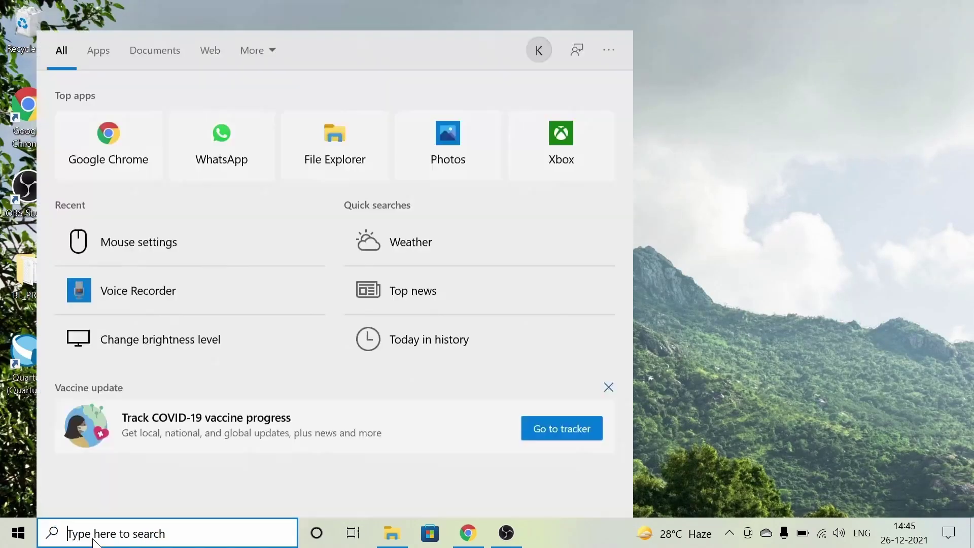
pyautogui.write('m')
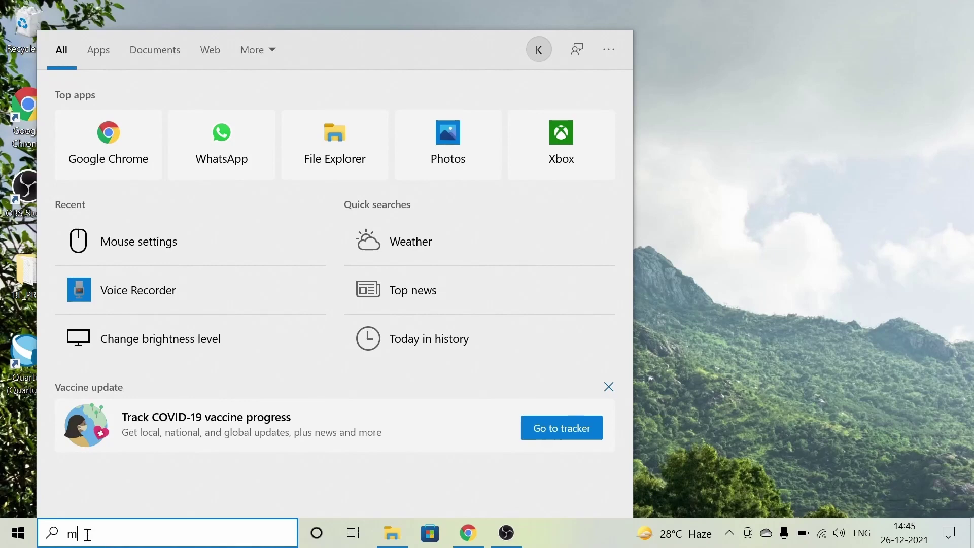
pyautogui.write('odel')
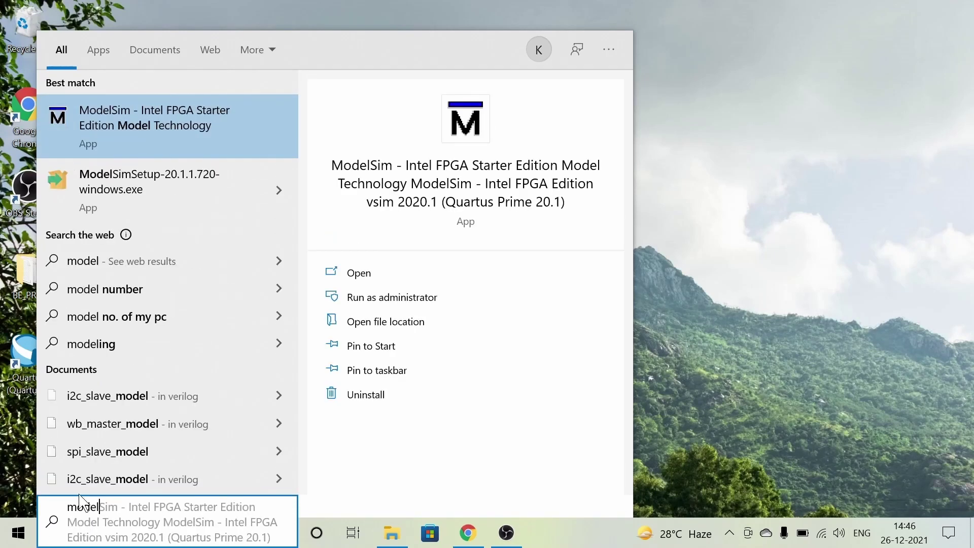
pyautogui.click(423, 350)
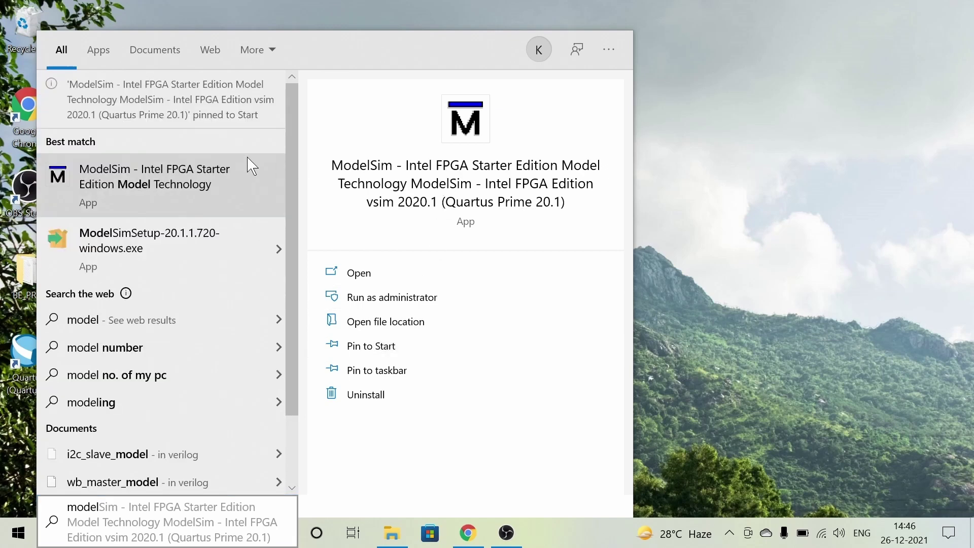
pyautogui.click(221, 154)
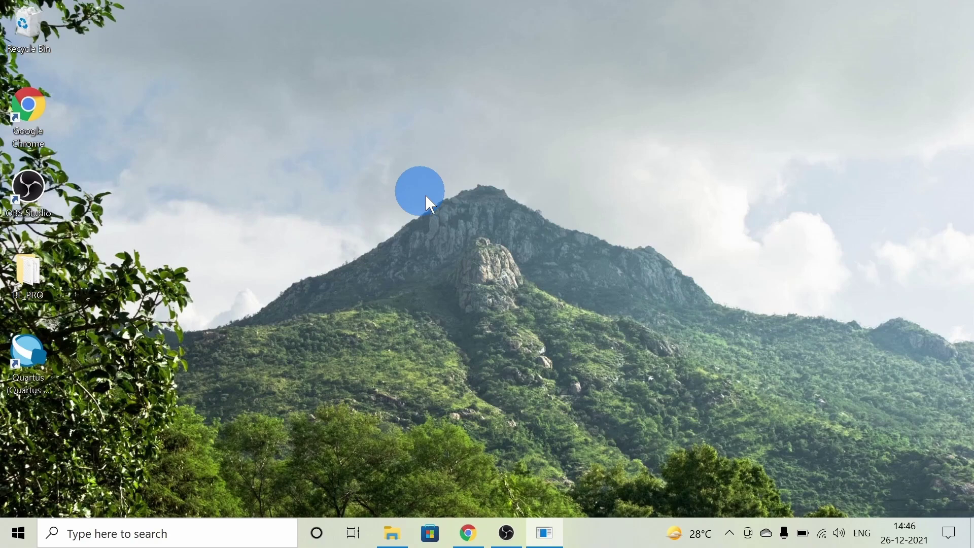
# Wait for ModelSim Intel FPGA Starter Edition 2020.1 to finish loading.
pyautogui.moveTo(552, 532)
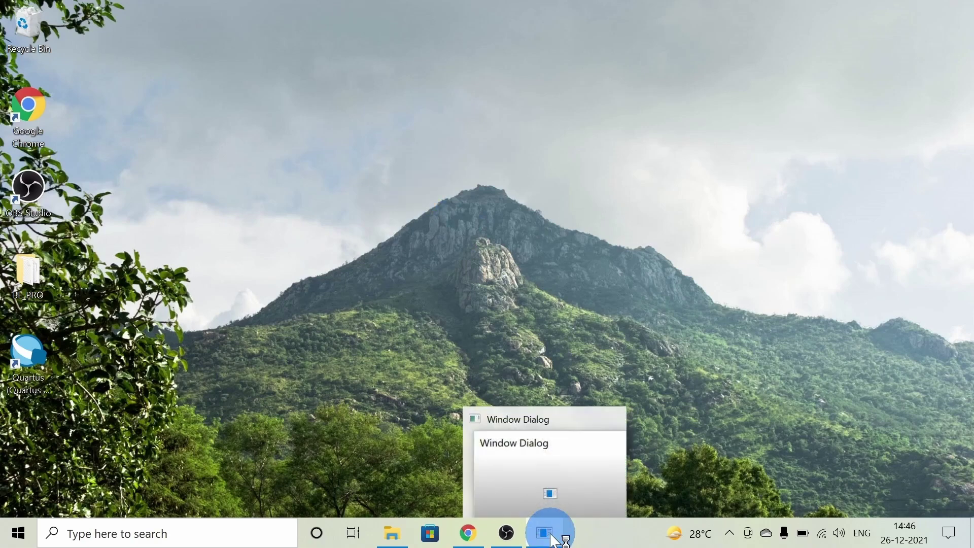